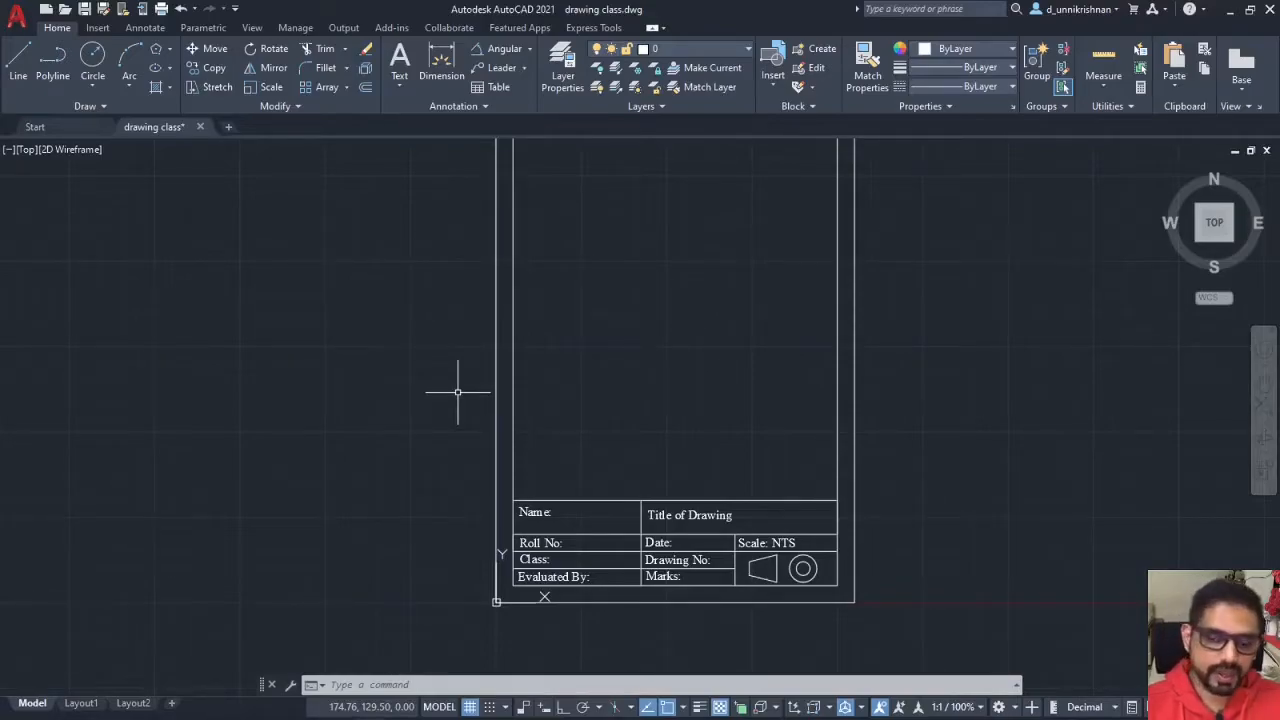
Draw a six-sided polygon by its edge, from about (291, 159) to (354, 133), to the right of the drawing sheet.
{"action": "scroll", "coordinate": [457, 497], "scroll_direction": "down", "scroll_amount": 2}
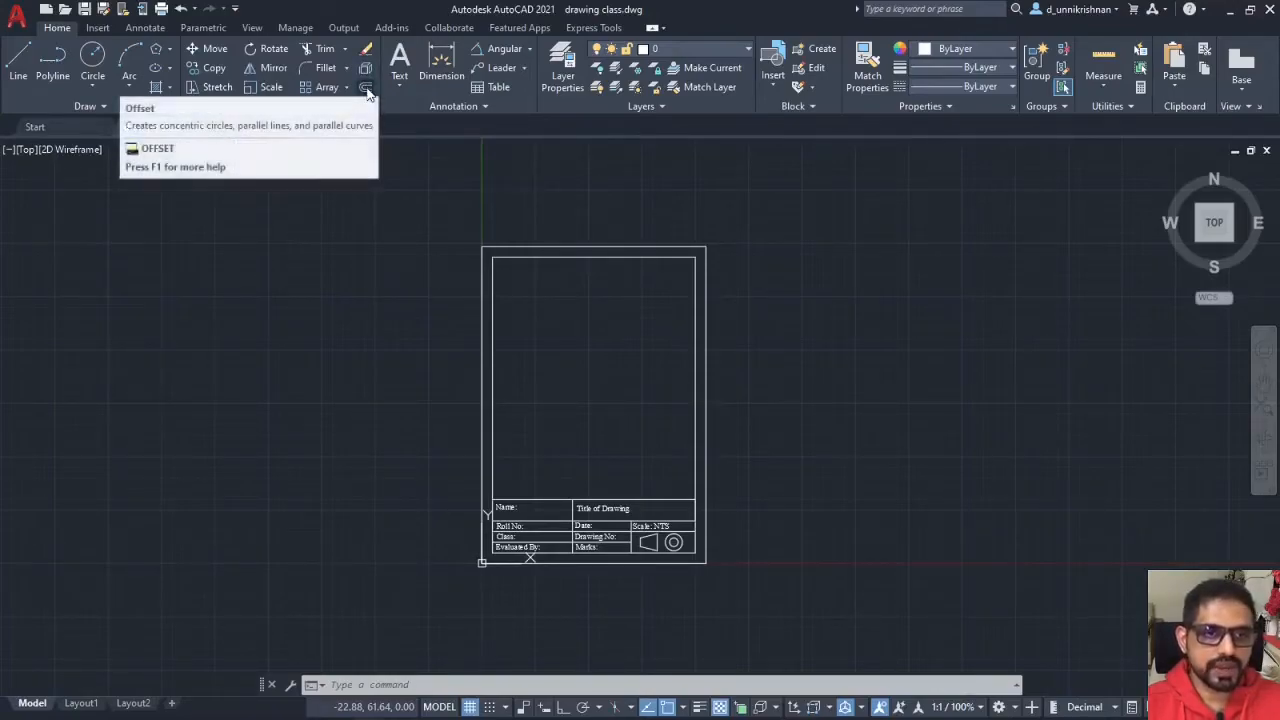
{"action": "left_click", "coordinate": [321, 106]}
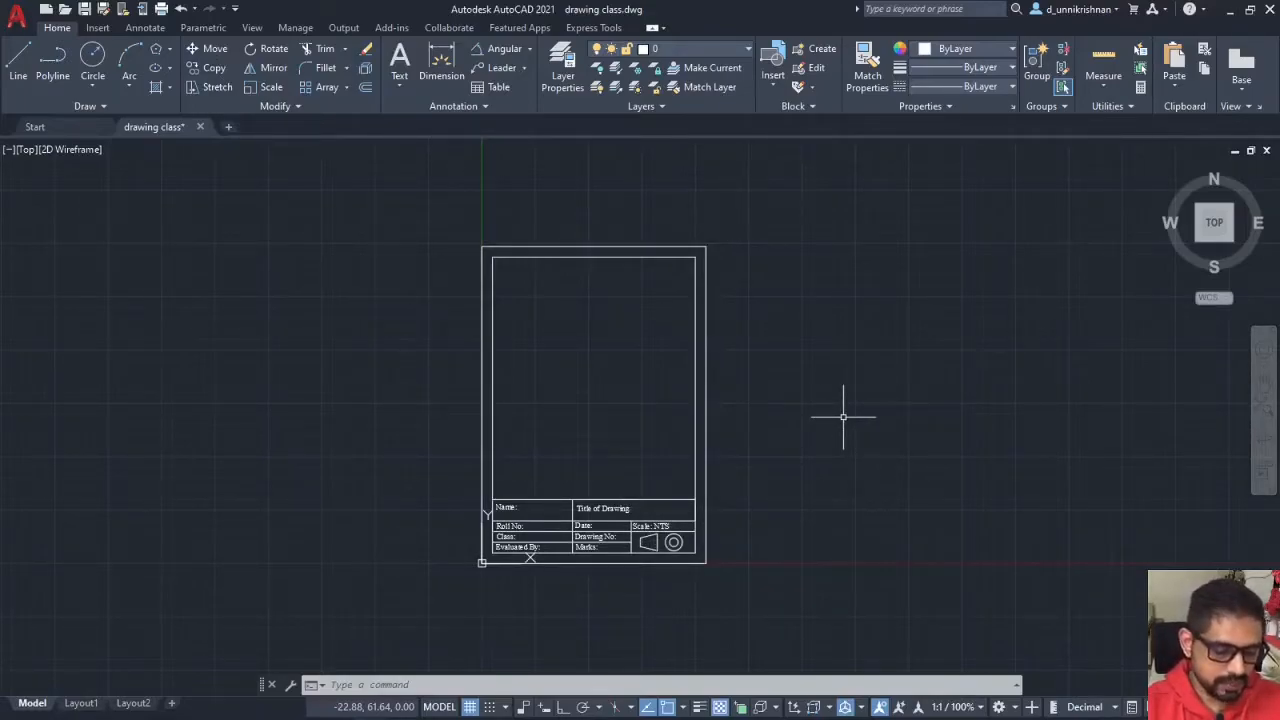
{"action": "type", "text": "pol"}
{"action": "key", "text": "Return"}
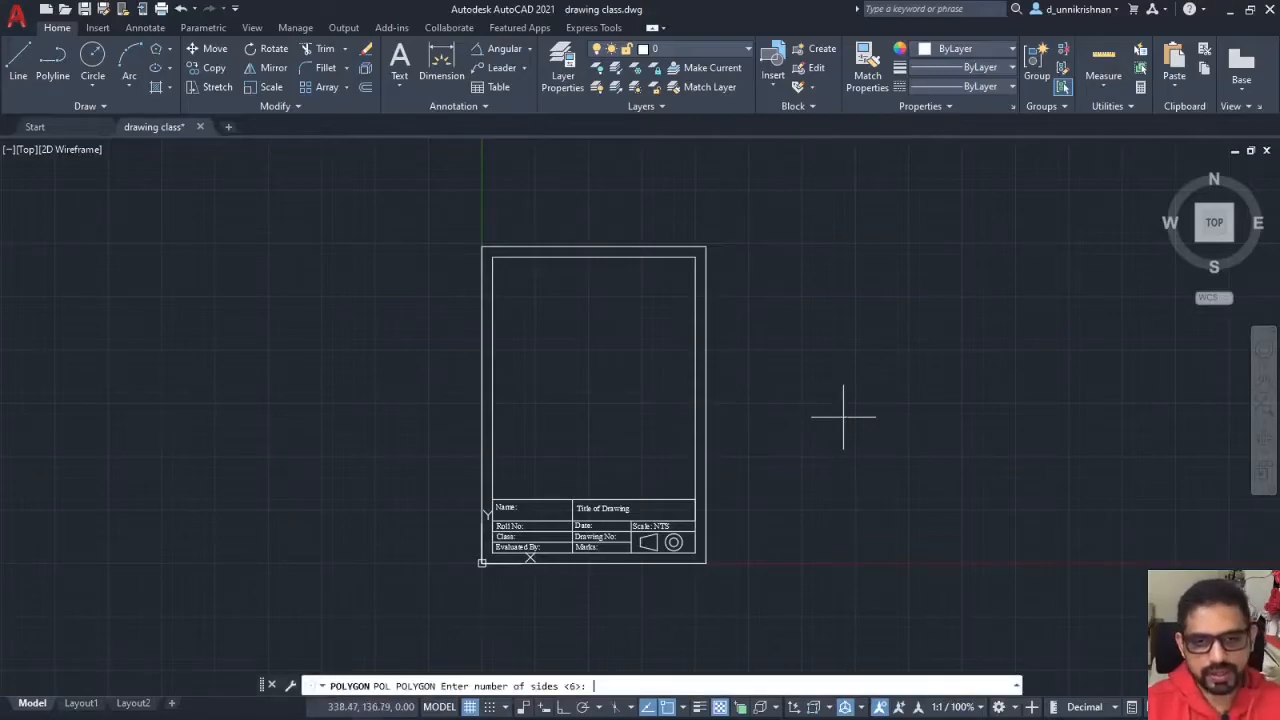
{"action": "key", "text": "Return"}
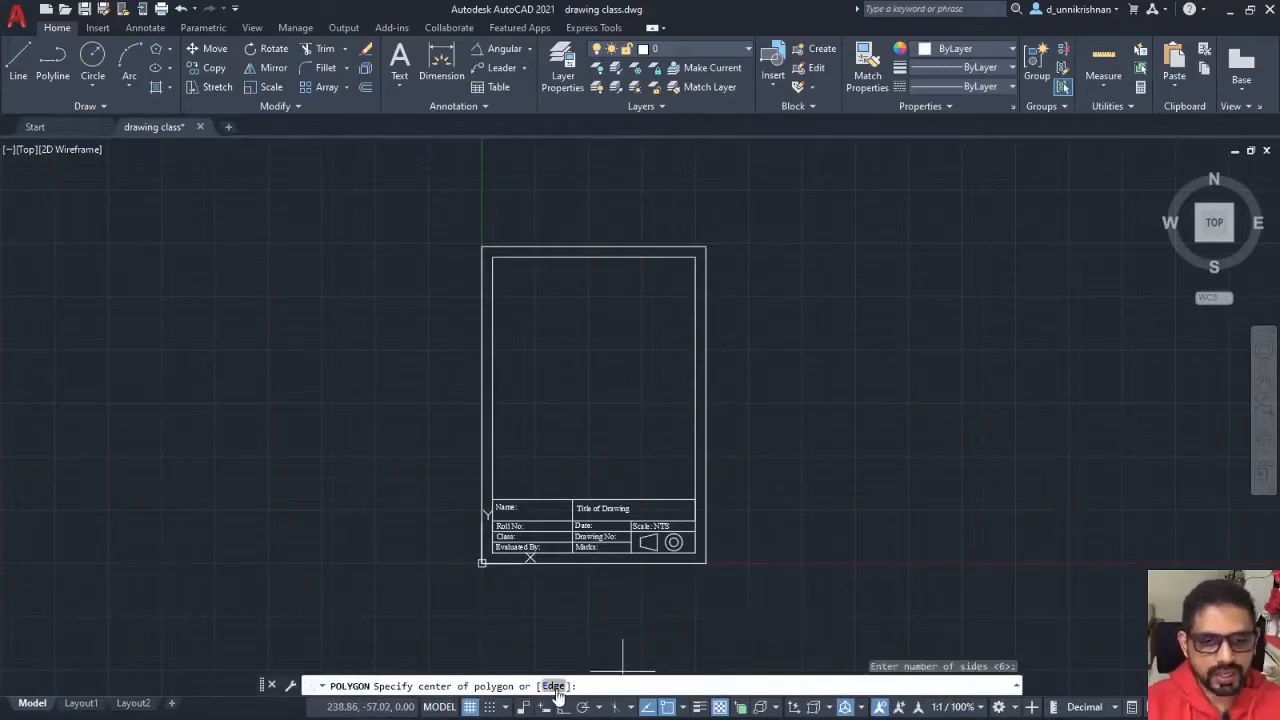
{"action": "type", "text": "e"}
{"action": "key", "text": "Return"}
{"action": "left_click", "coordinate": [791, 392]}
{"action": "left_click", "coordinate": [859, 420]}
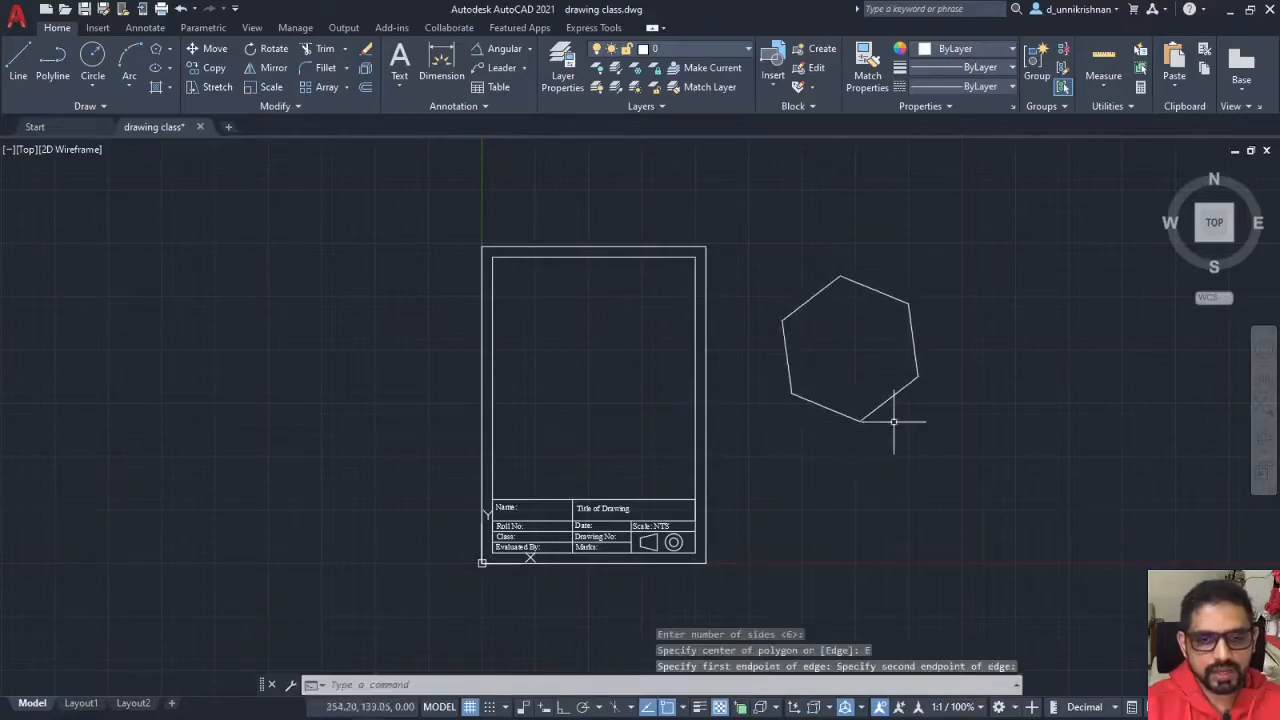
{"action": "key", "text": "Escape"}
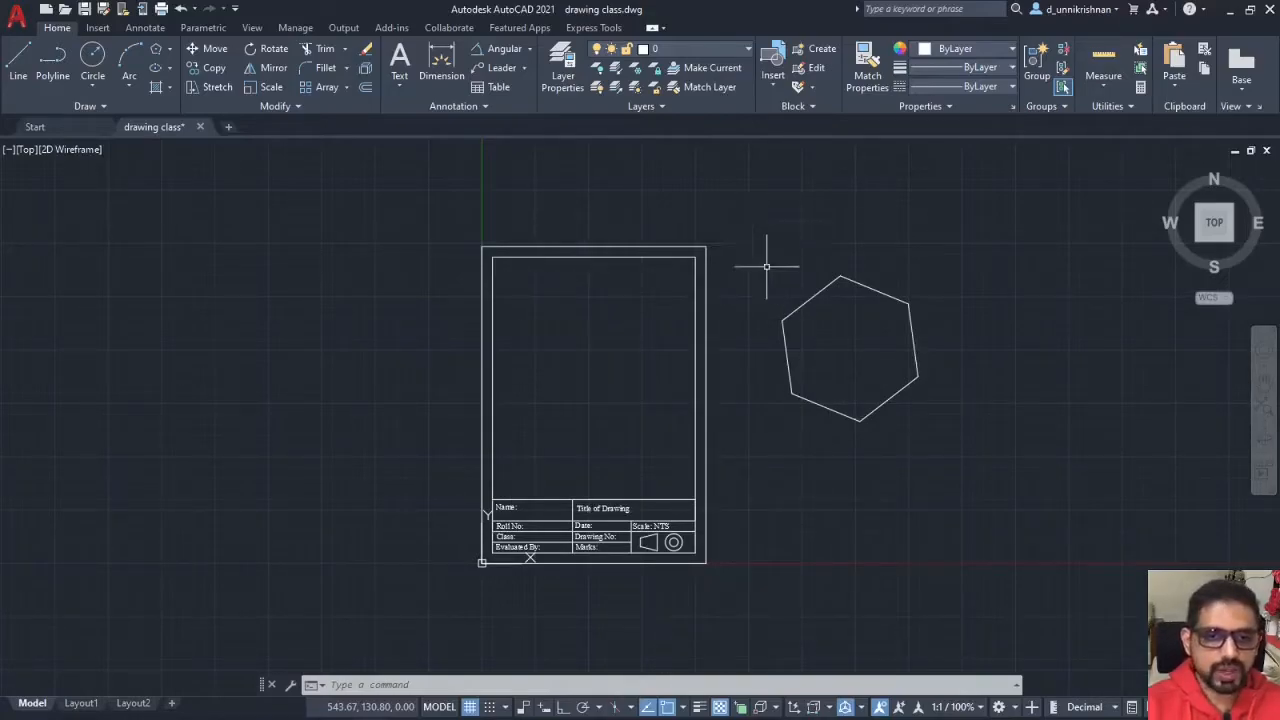
Move the hexagon by its lower-left vertex into the sheet above the title block, and undo the move.
{"action": "type", "text": "m"}
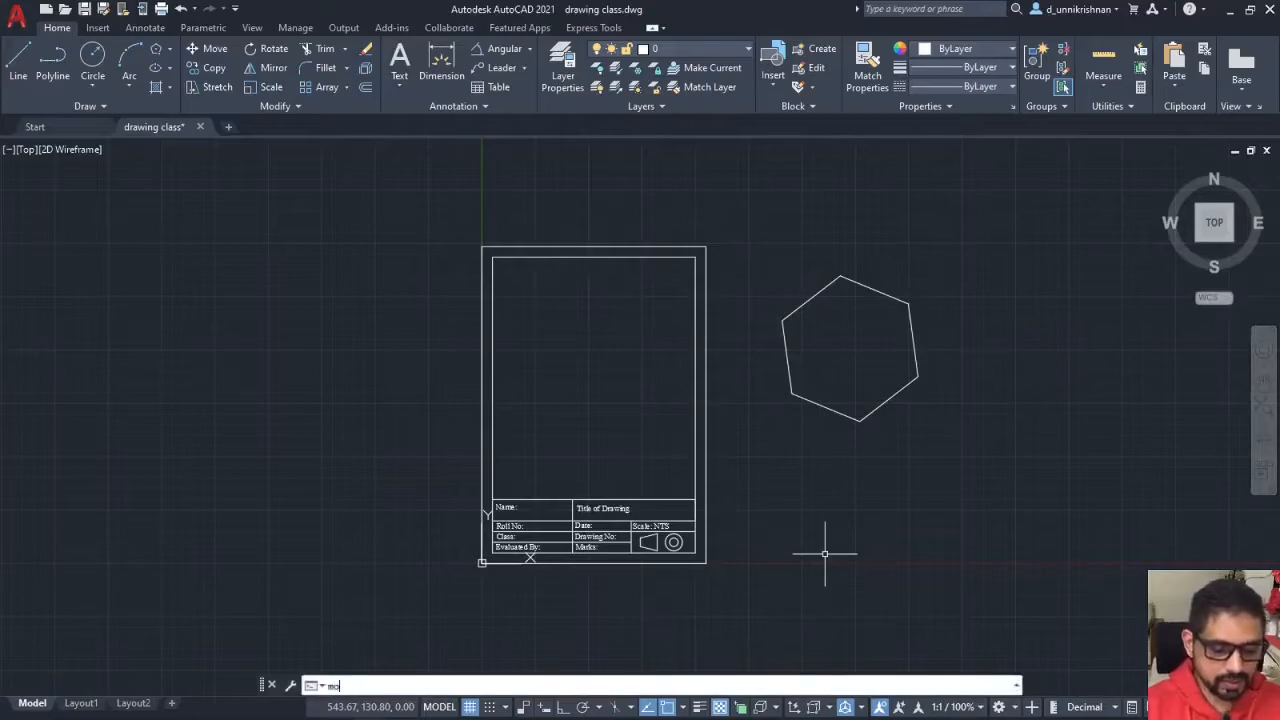
{"action": "key", "text": "Return"}
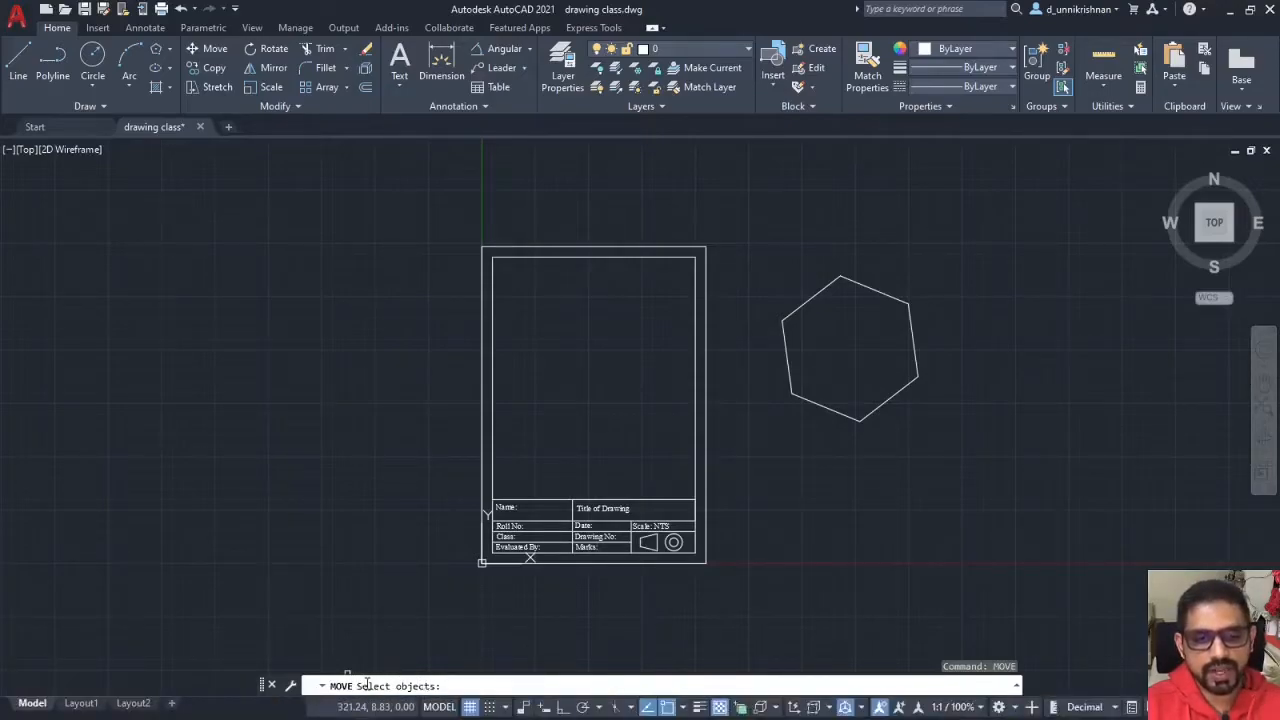
{"action": "left_click", "coordinate": [811, 400]}
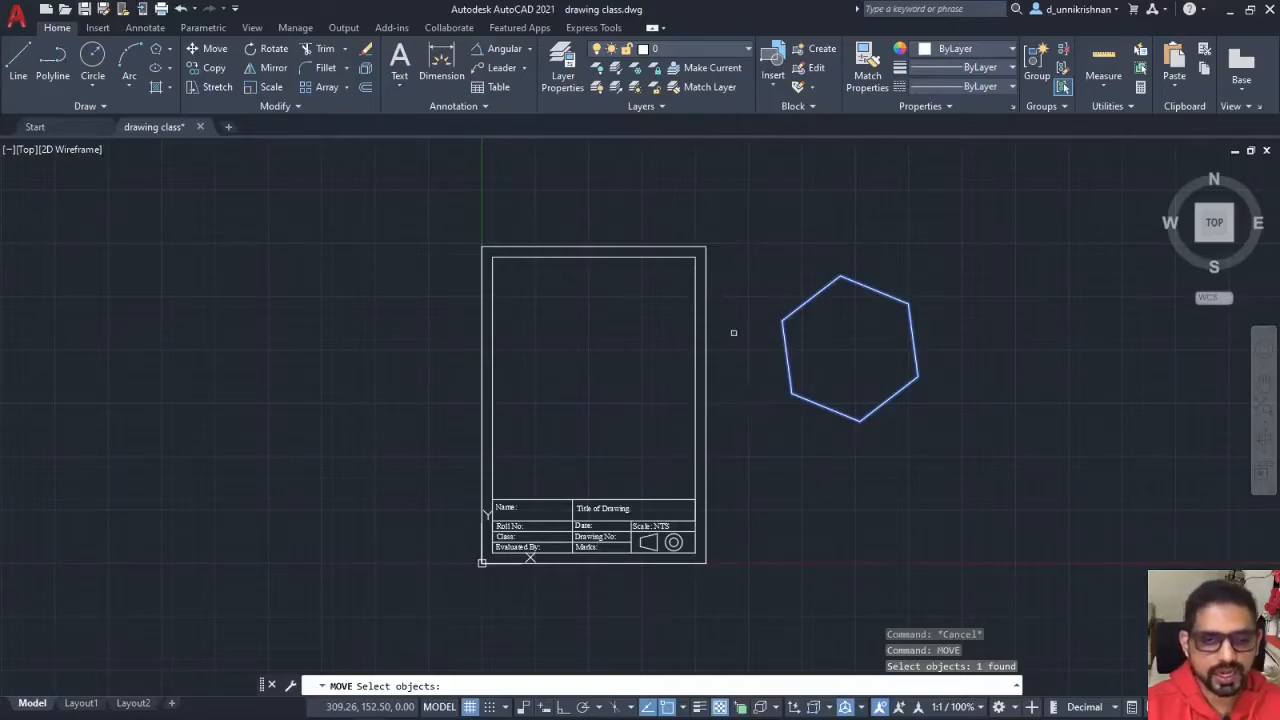
{"action": "left_click", "coordinate": [747, 224]}
{"action": "left_click", "coordinate": [983, 513]}
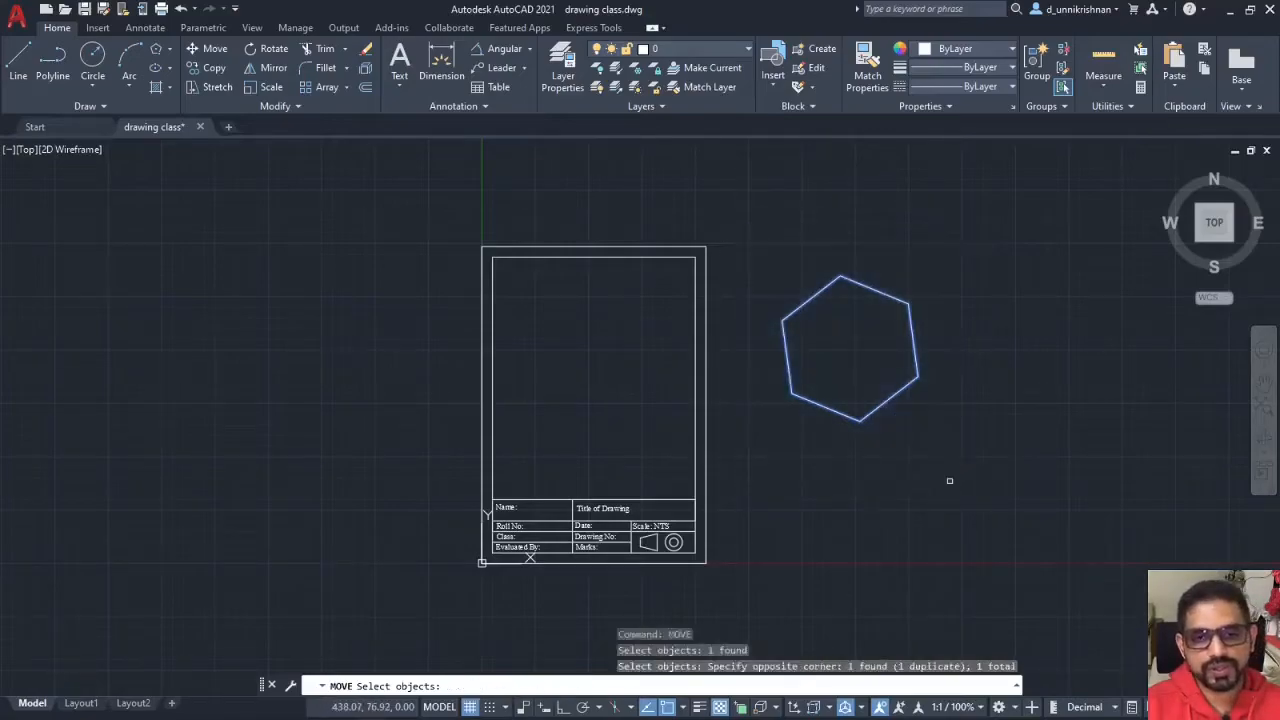
{"action": "left_click", "coordinate": [708, 228]}
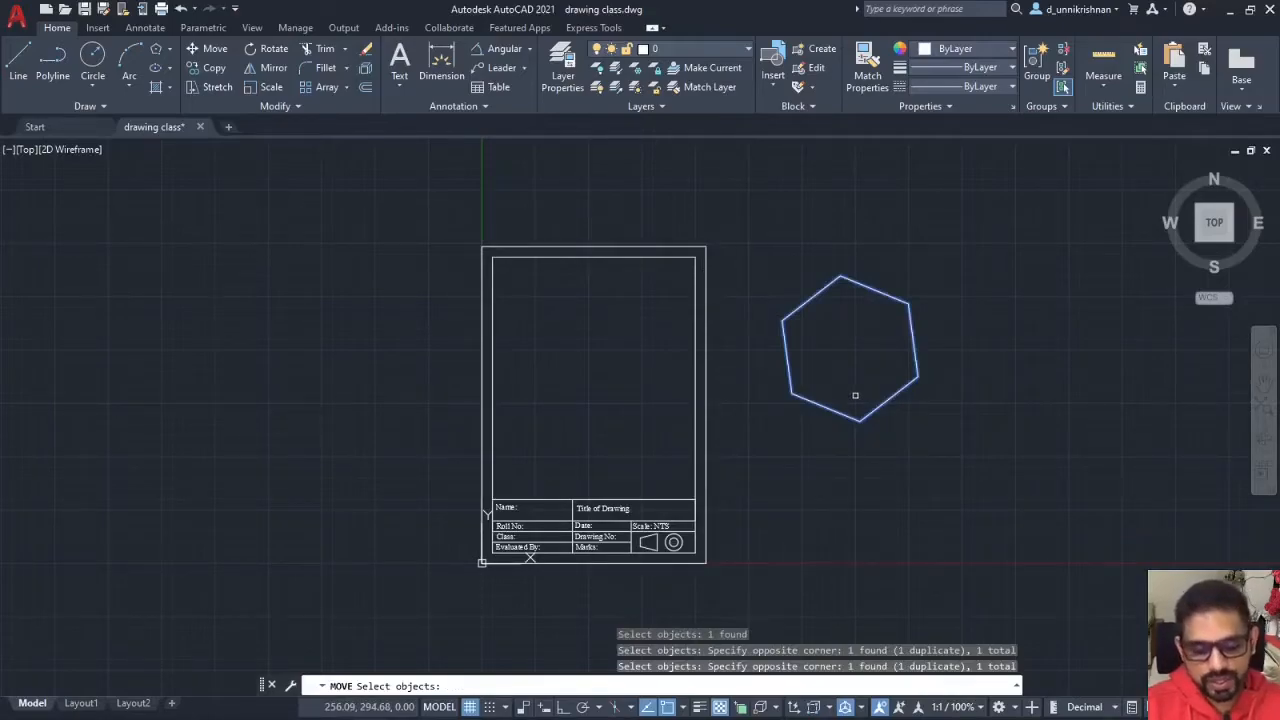
{"action": "key", "text": "Return"}
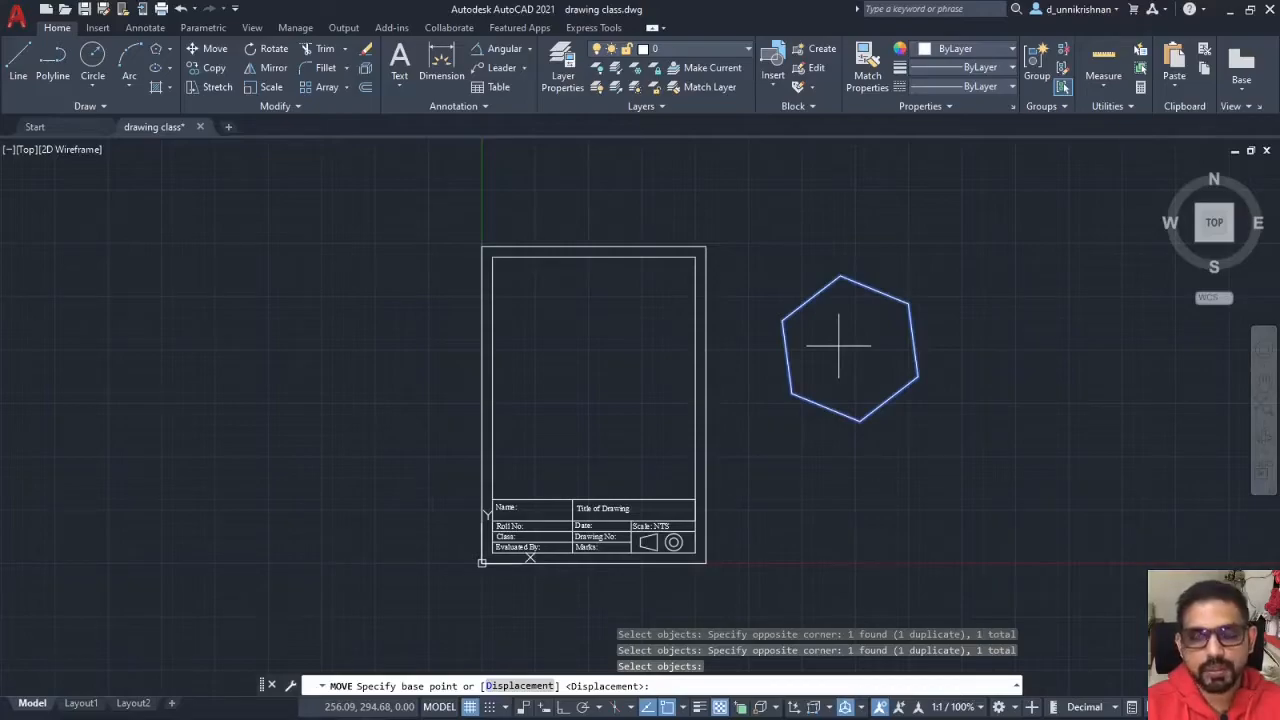
{"action": "left_click", "coordinate": [791, 393]}
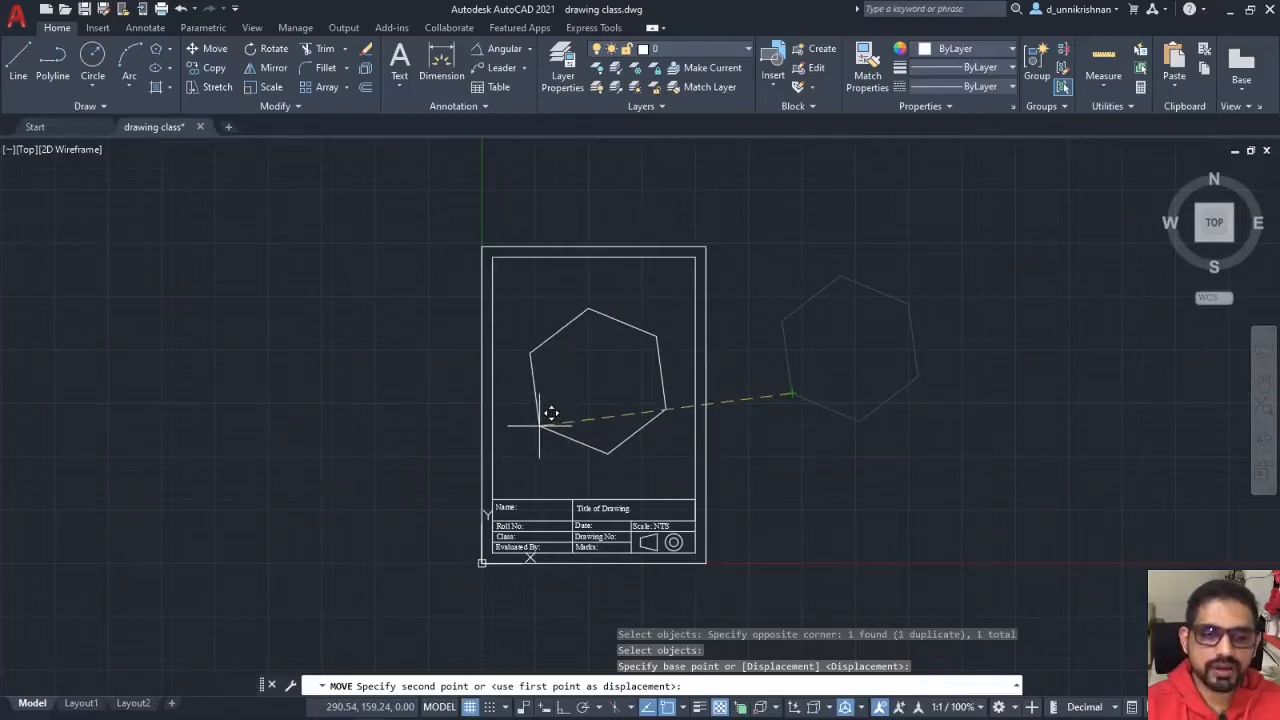
{"action": "left_click", "coordinate": [539, 424]}
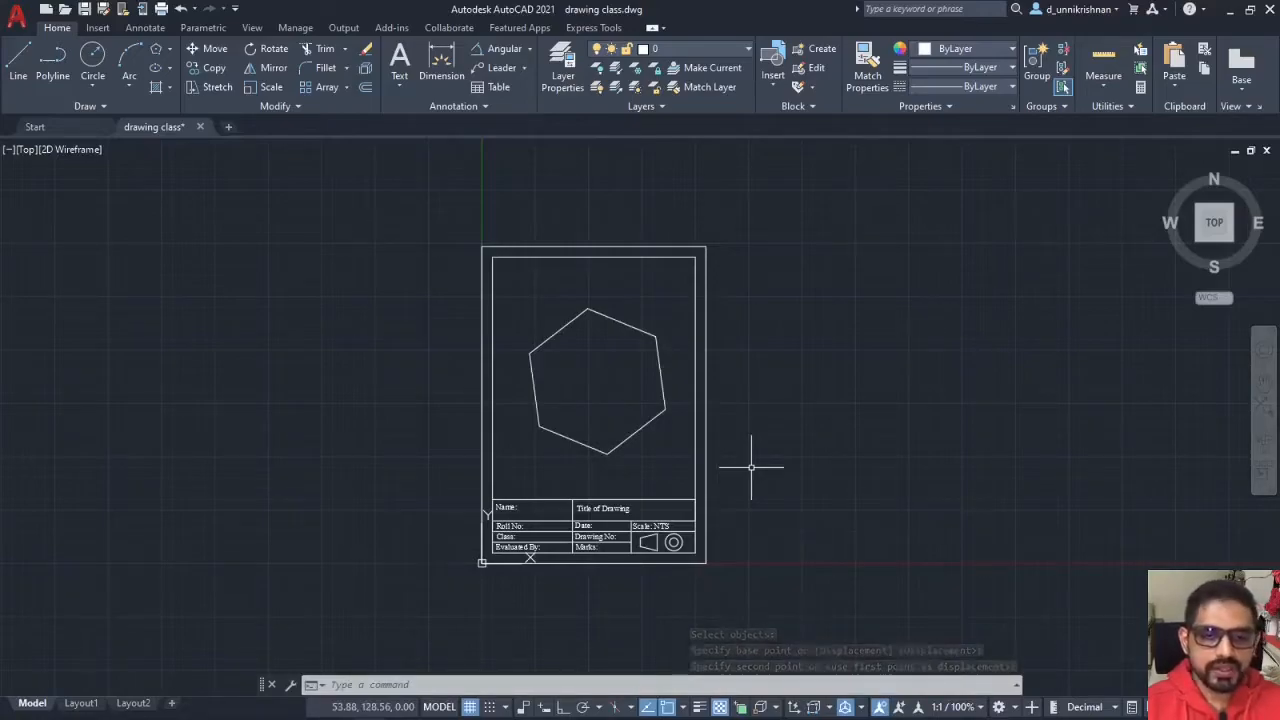
{"action": "key", "text": "ctrl+z"}
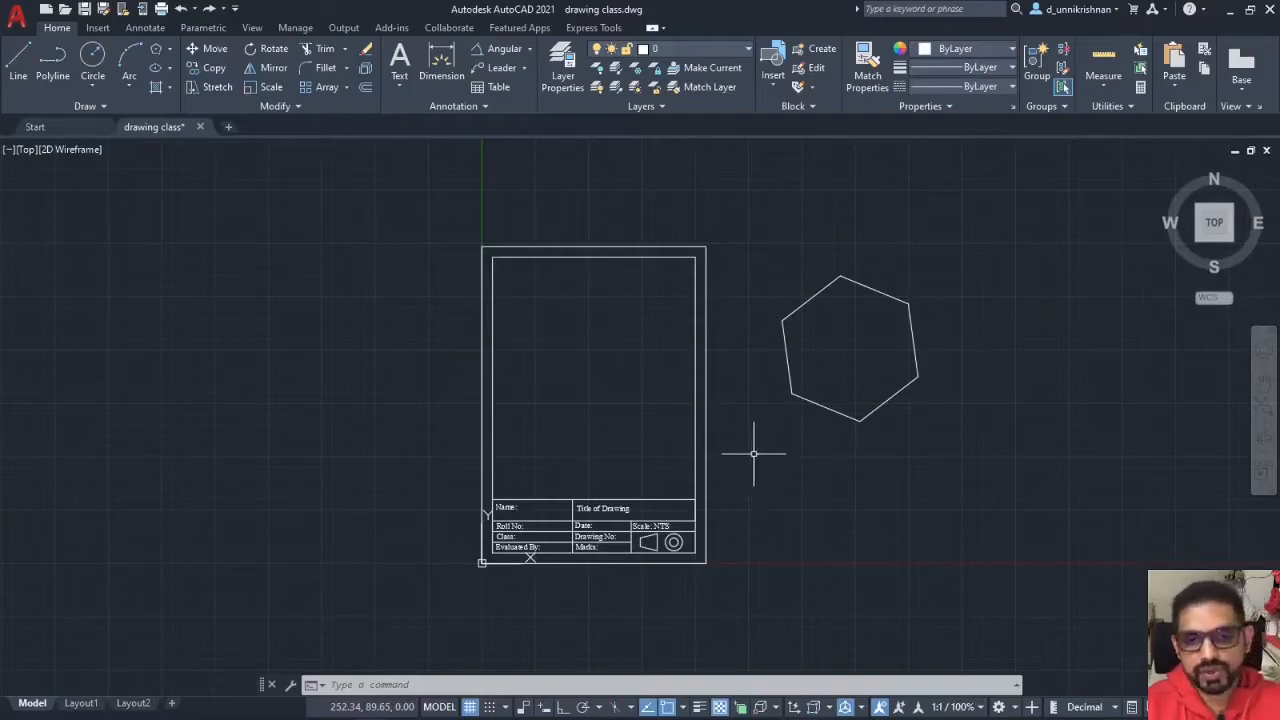
Copy the hexagon from its bottom vertex, placing six copies around the area to the right of the sheet.
{"action": "type", "text": "copy"}
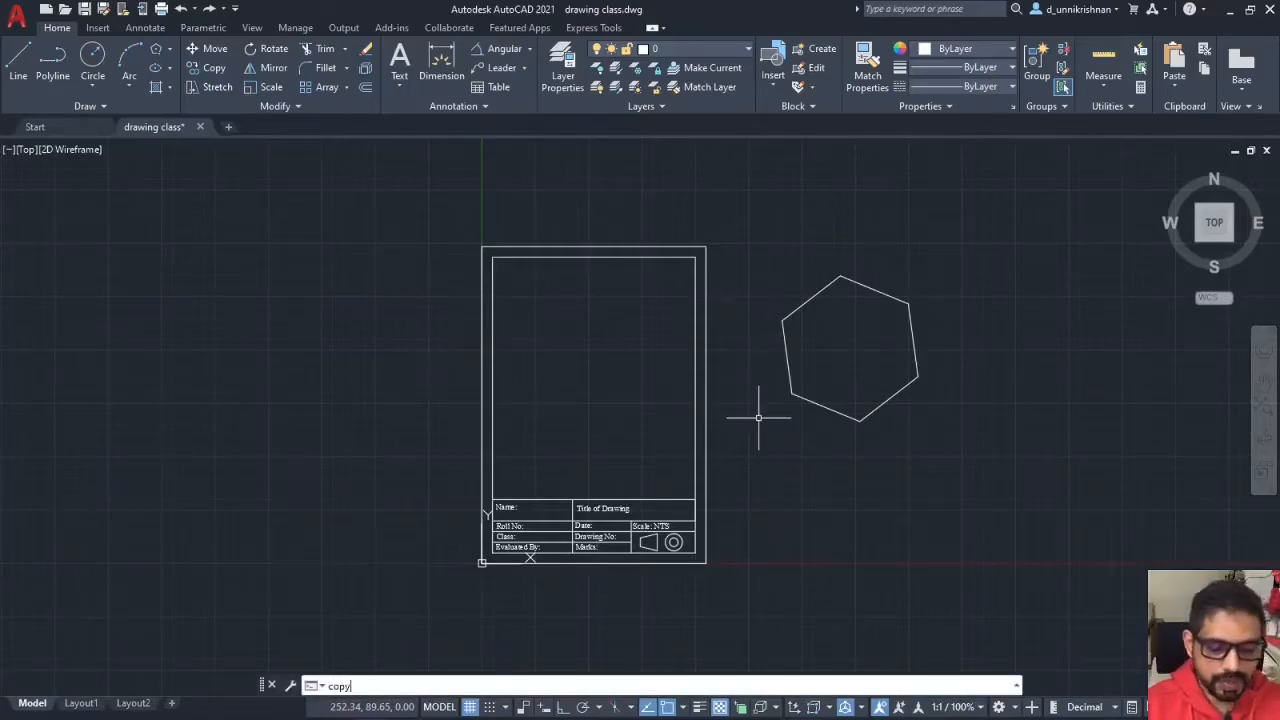
{"action": "key", "text": "Return"}
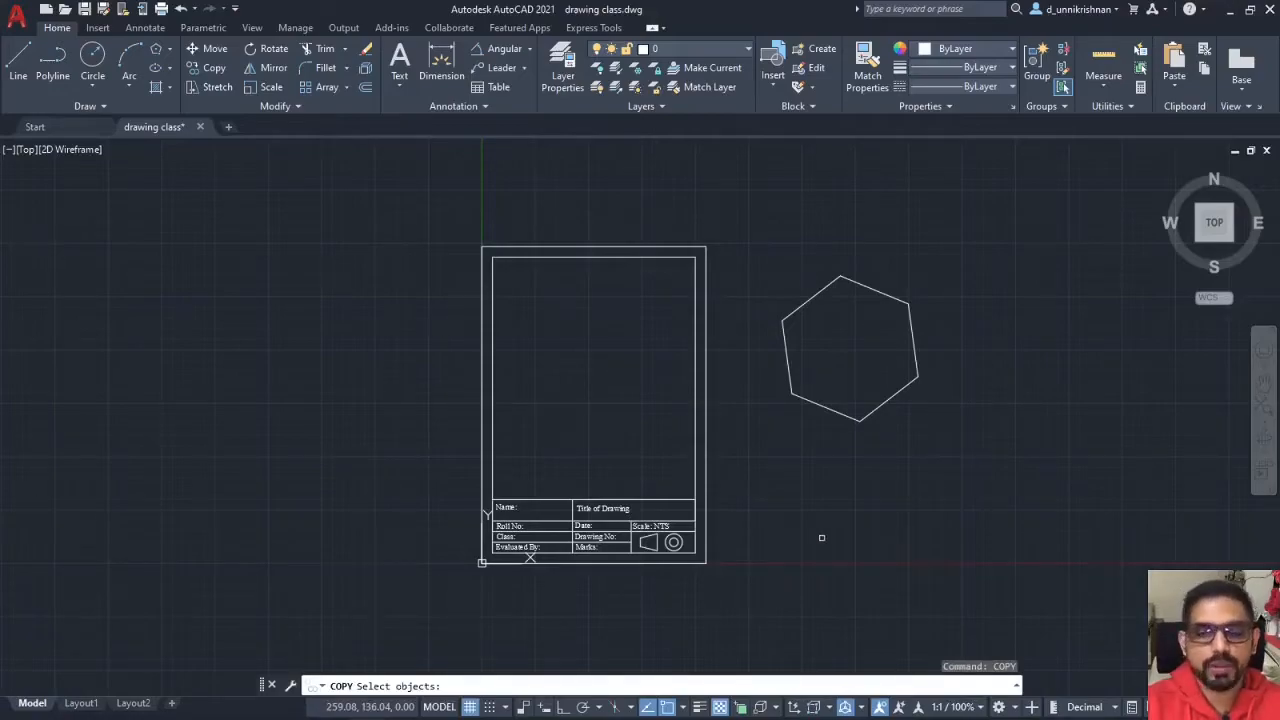
{"action": "left_click", "coordinate": [867, 413]}
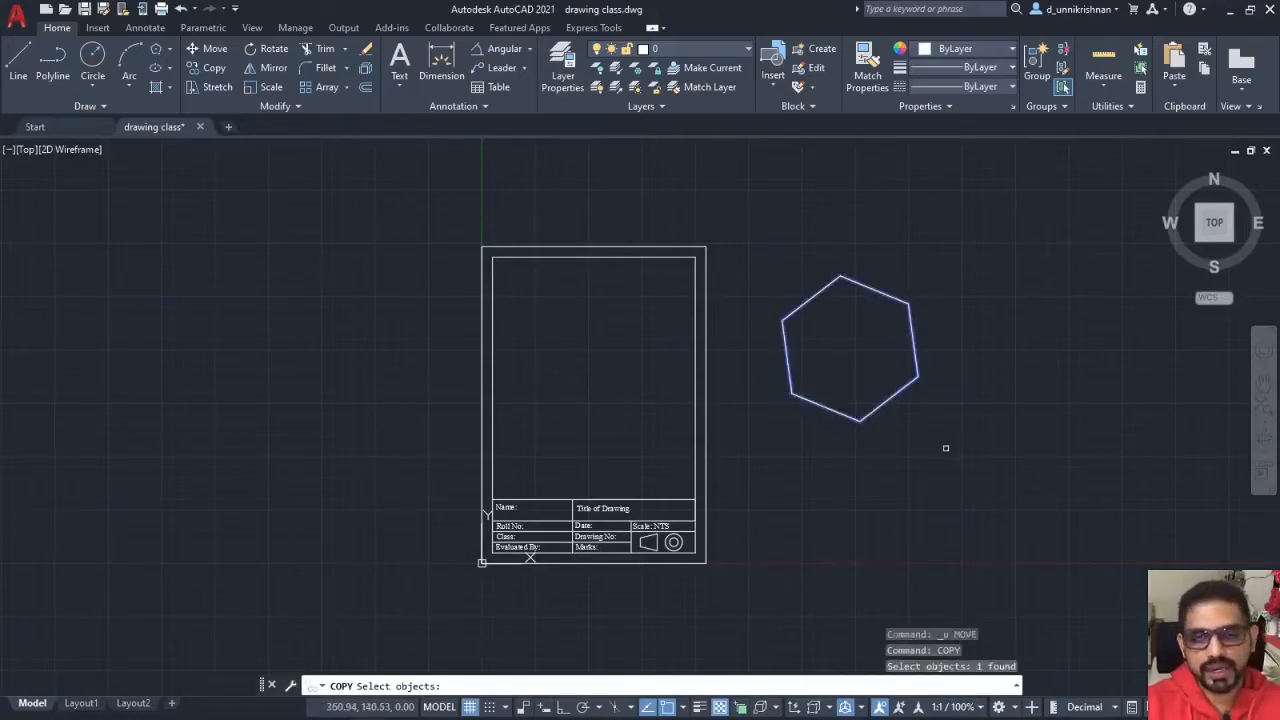
{"action": "left_click", "coordinate": [752, 249]}
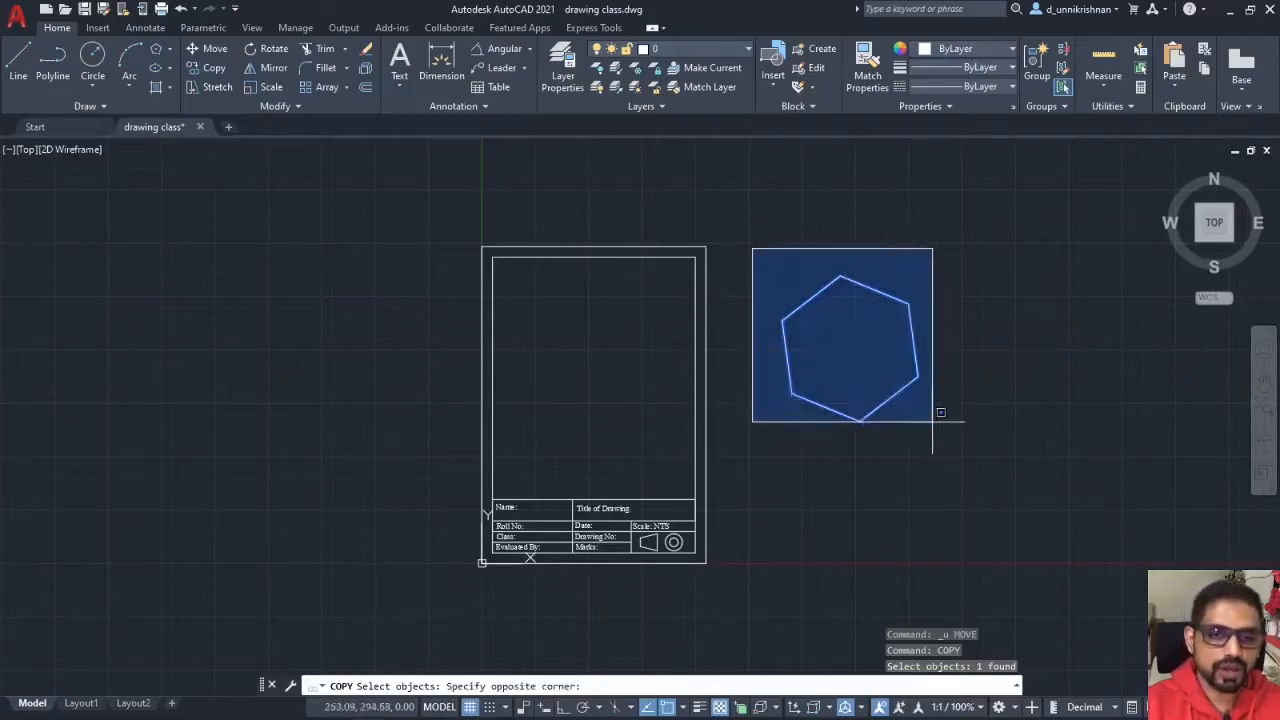
{"action": "left_click", "coordinate": [935, 438]}
{"action": "left_click", "coordinate": [952, 455]}
{"action": "left_click", "coordinate": [804, 246]}
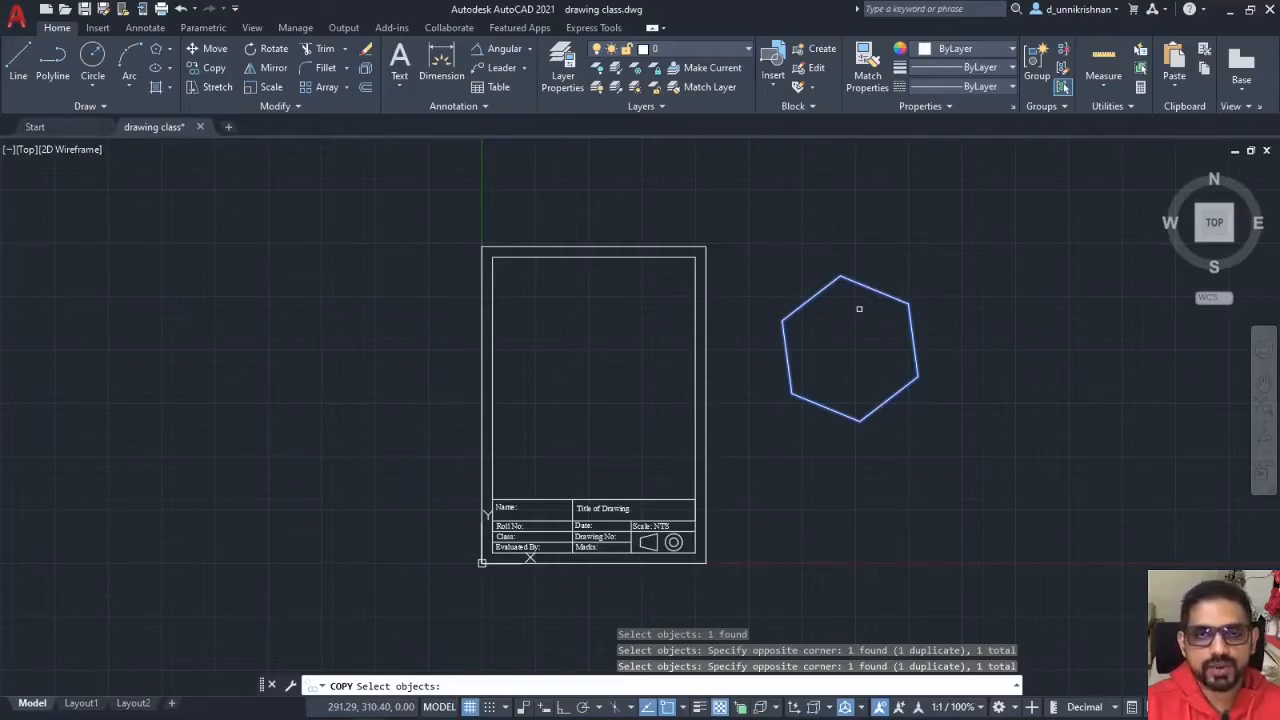
{"action": "key", "text": "Return"}
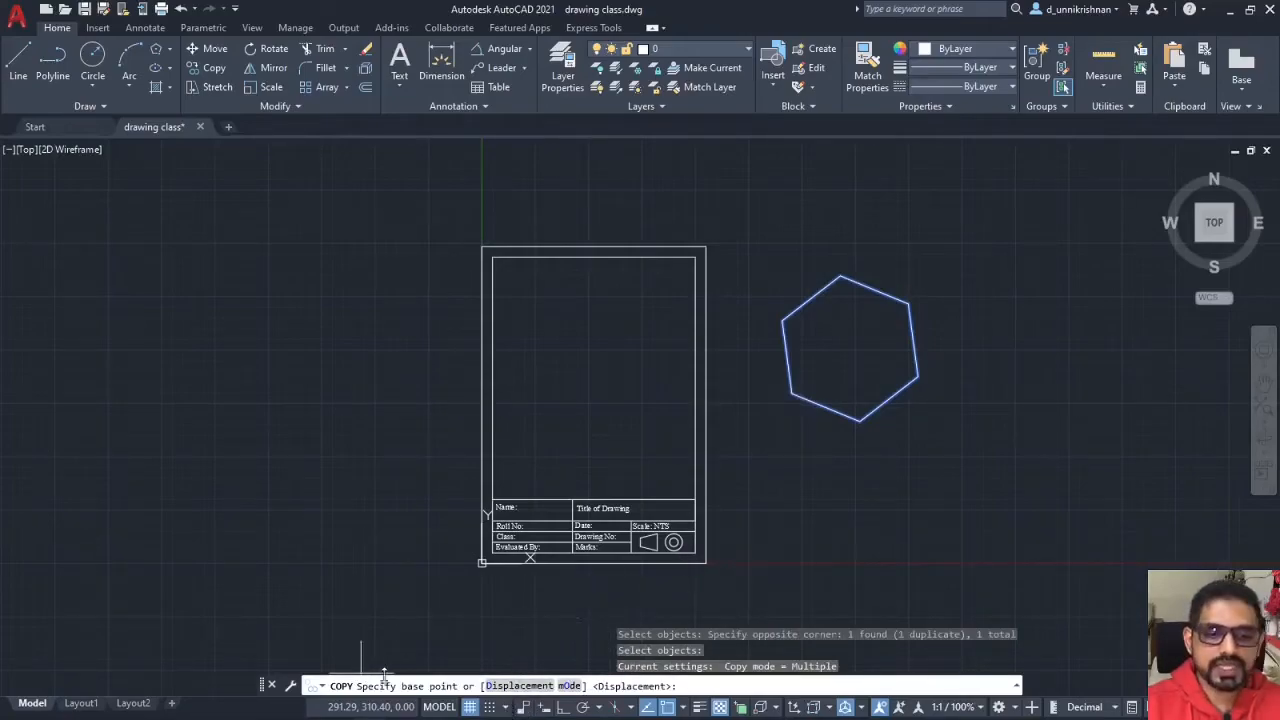
{"action": "left_click", "coordinate": [860, 421]}
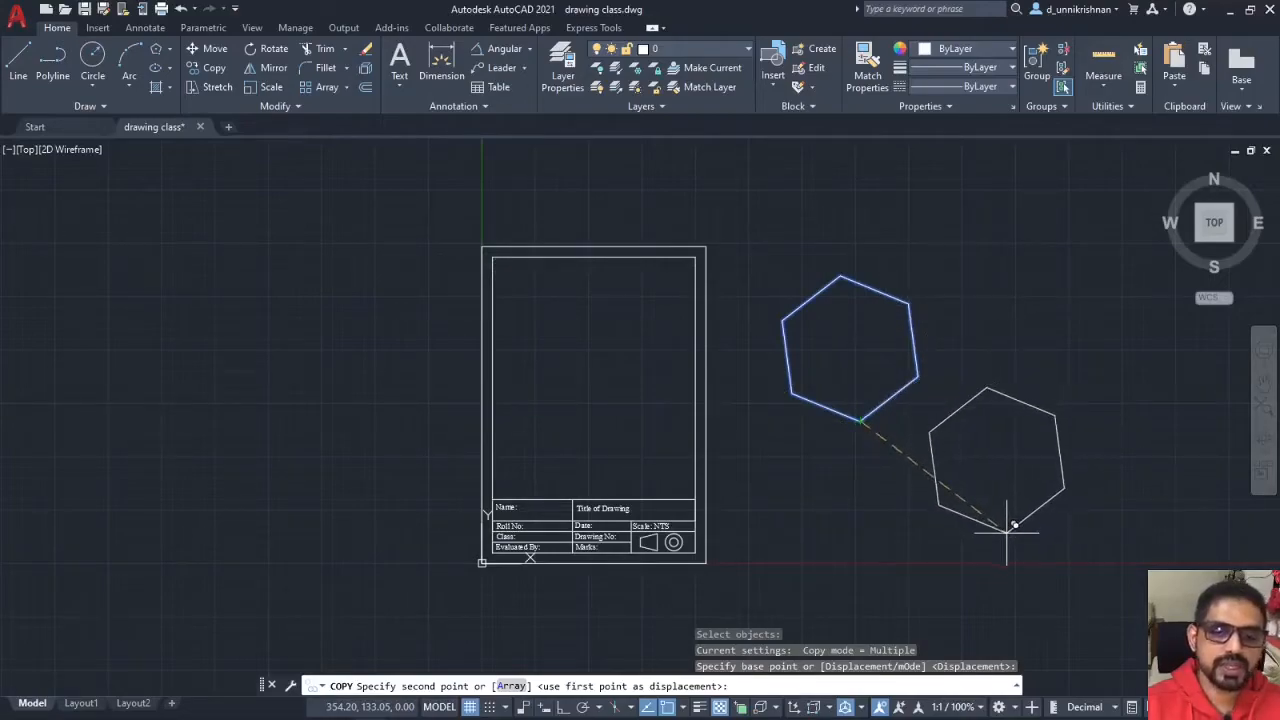
{"action": "left_click", "coordinate": [957, 559]}
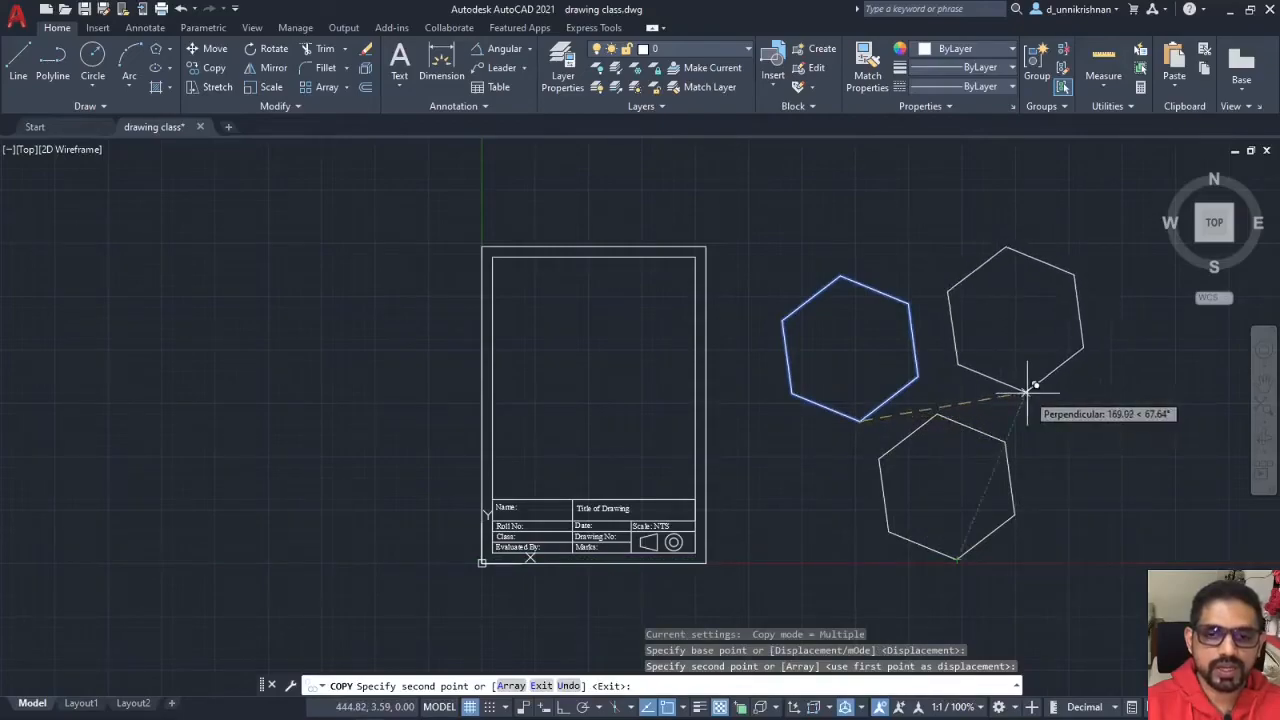
{"action": "left_click", "coordinate": [1025, 390]}
{"action": "left_click", "coordinate": [913, 254]}
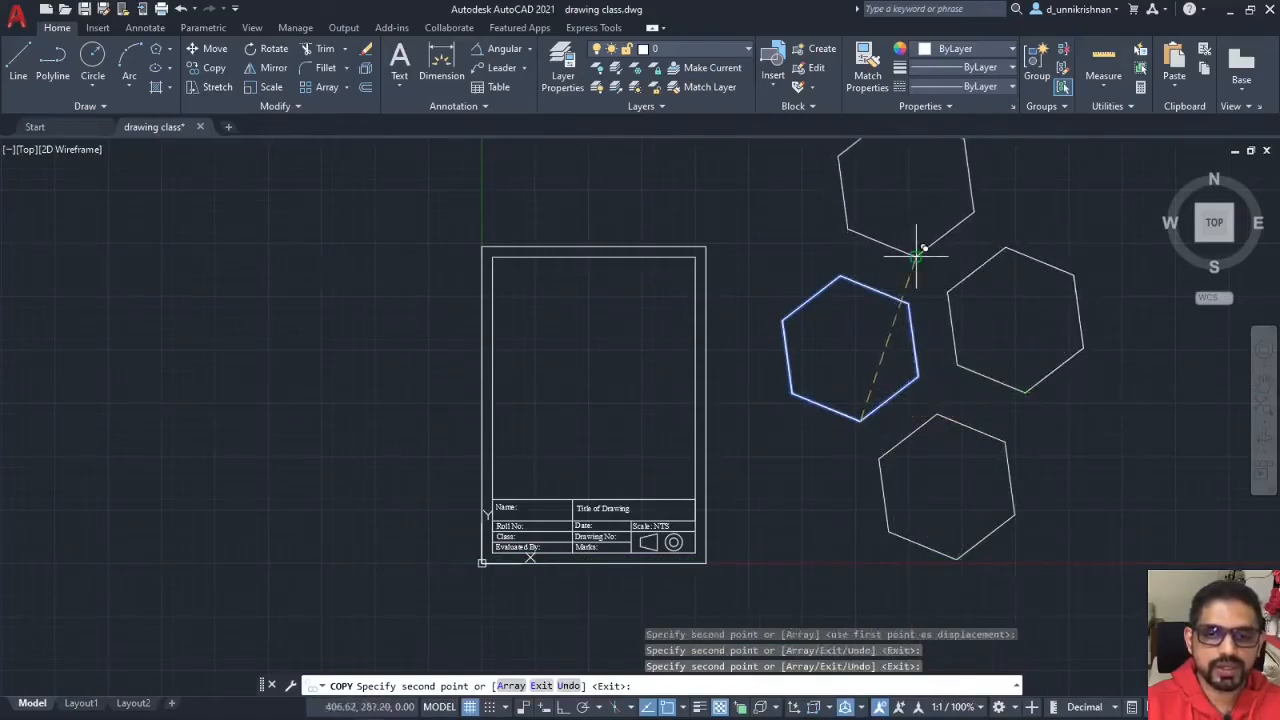
{"action": "left_click", "coordinate": [1129, 520]}
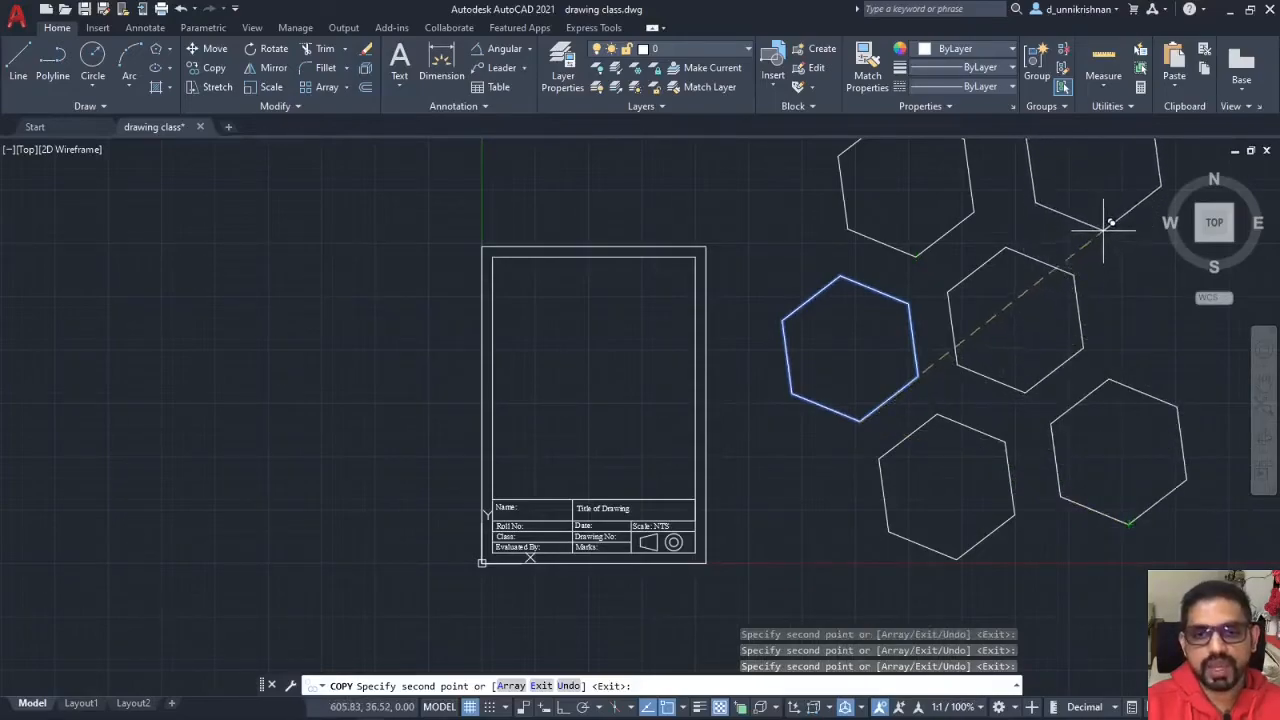
{"action": "left_click", "coordinate": [1086, 226]}
{"action": "left_click", "coordinate": [1191, 364]}
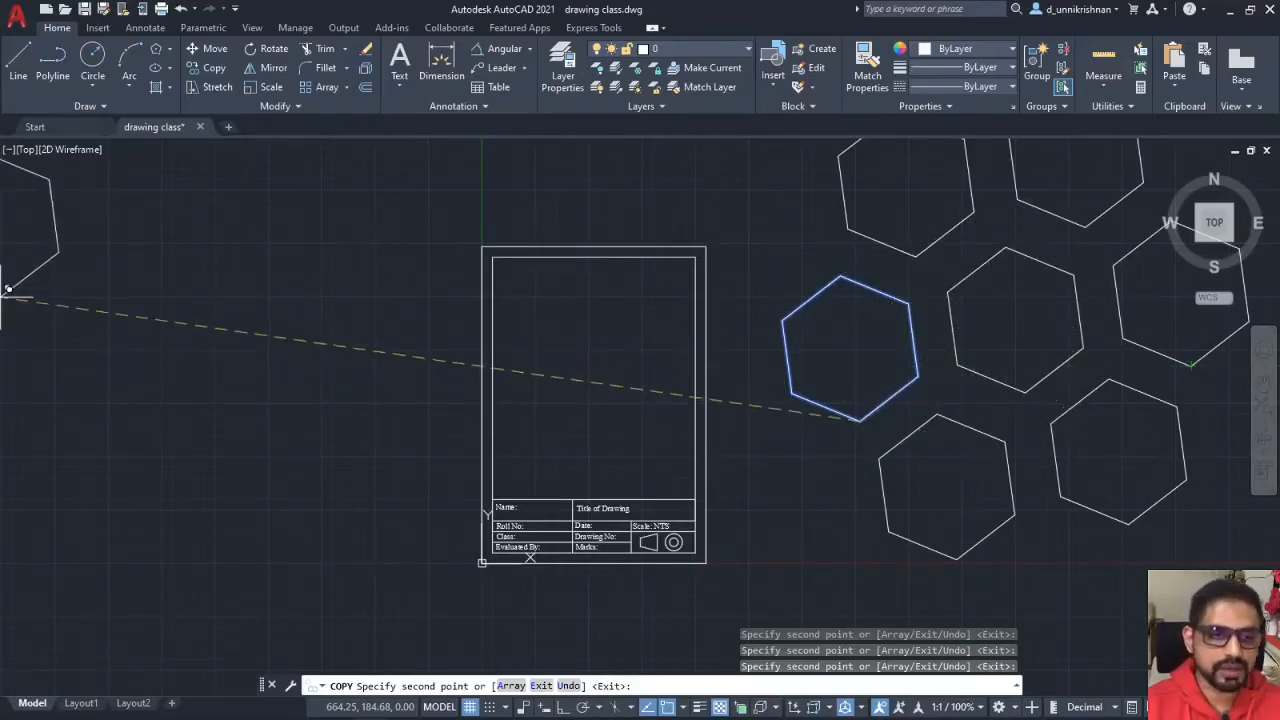
Place many more overlapping hexagon copies across the area left of the sheet, end copying, and undo all the copies.
{"action": "left_click", "coordinate": [215, 343]}
{"action": "left_click", "coordinate": [198, 390]}
{"action": "left_click", "coordinate": [166, 465]}
{"action": "left_click", "coordinate": [143, 573]}
{"action": "left_click", "coordinate": [216, 605]}
{"action": "left_click", "coordinate": [277, 598]}
{"action": "left_click", "coordinate": [287, 505]}
{"action": "left_click", "coordinate": [260, 382]}
{"action": "left_click", "coordinate": [137, 322]}
{"action": "left_click", "coordinate": [56, 390]}
{"action": "left_click", "coordinate": [56, 436]}
{"action": "left_click", "coordinate": [174, 486]}
{"action": "left_click", "coordinate": [257, 347]}
{"action": "left_click", "coordinate": [357, 311]}
{"action": "left_click", "coordinate": [380, 393]}
{"action": "left_click", "coordinate": [305, 528]}
{"action": "left_click", "coordinate": [188, 541]}
{"action": "left_click", "coordinate": [253, 667]}
{"action": "left_click", "coordinate": [307, 586]}
{"action": "left_click", "coordinate": [371, 557]}
{"action": "left_click", "coordinate": [371, 498]}
{"action": "left_click", "coordinate": [35, 502]}
{"action": "left_click", "coordinate": [47, 613]}
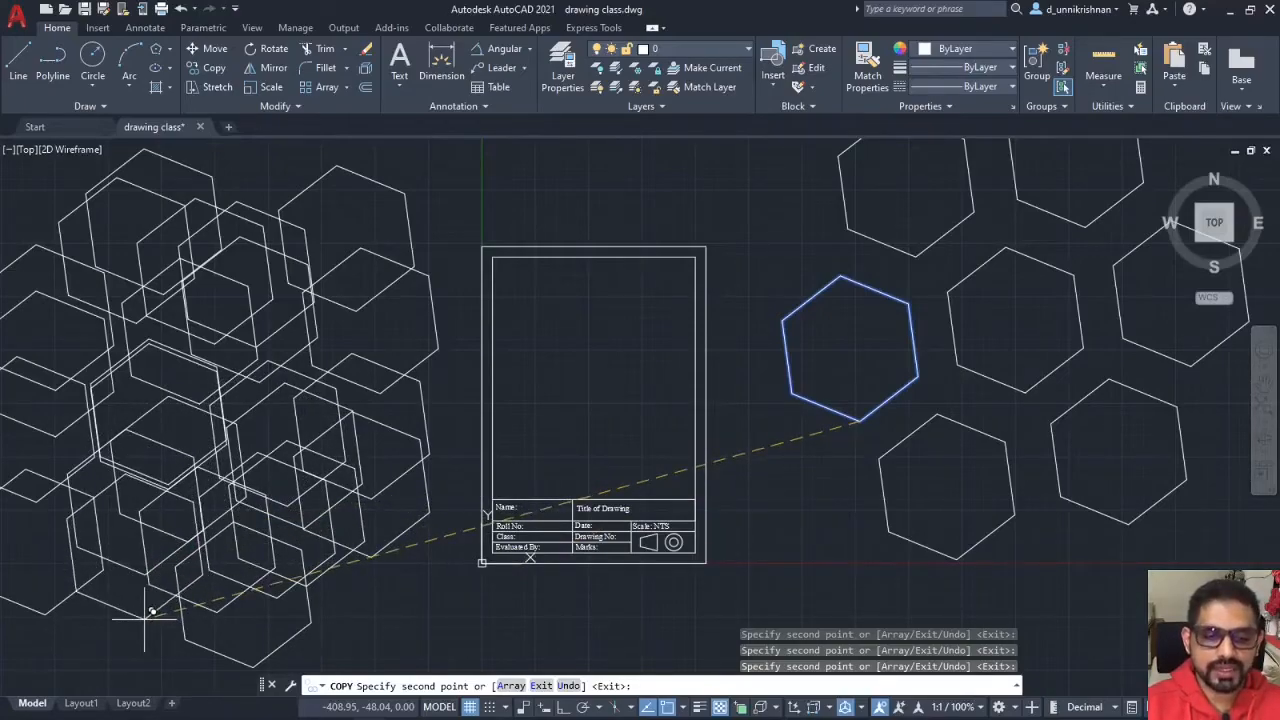
{"action": "key", "text": "Escape"}
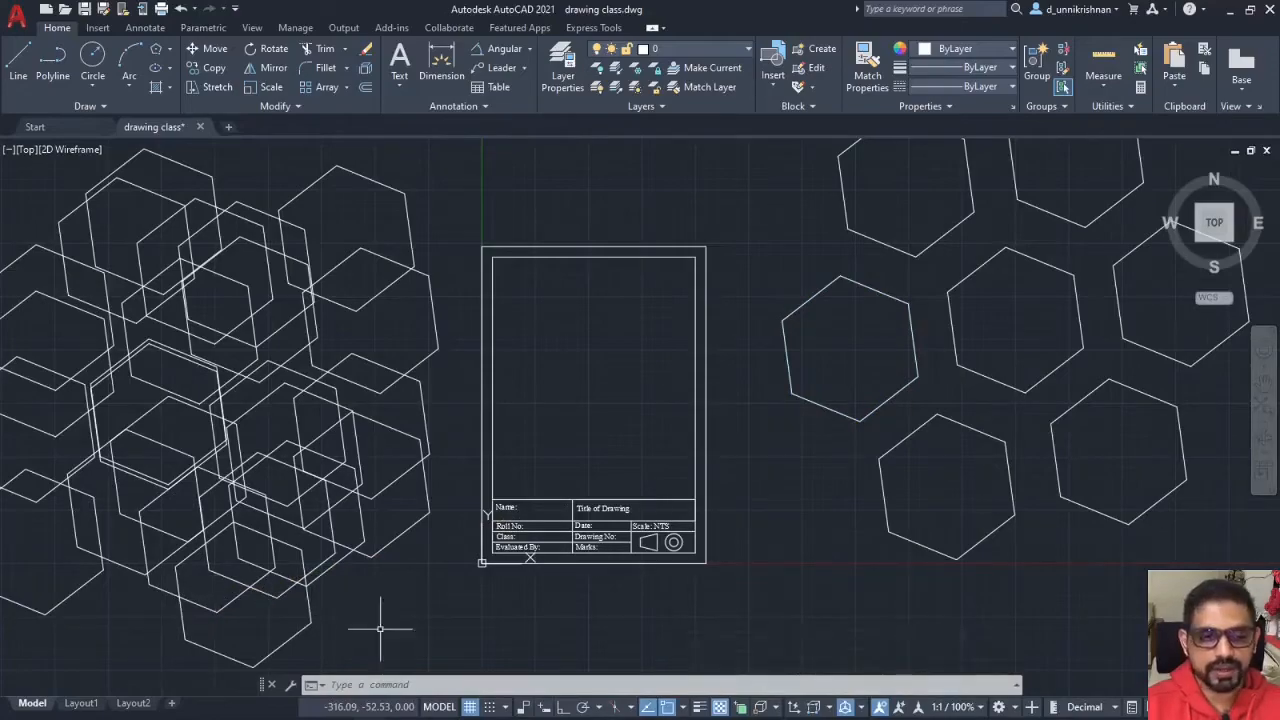
{"action": "key", "text": "ctrl+z"}
Draw two lines from the ends of the hexagon's upper-right edge, meeting at an apex at about (408, 349), to form a triangle.
{"action": "type", "text": "l"}
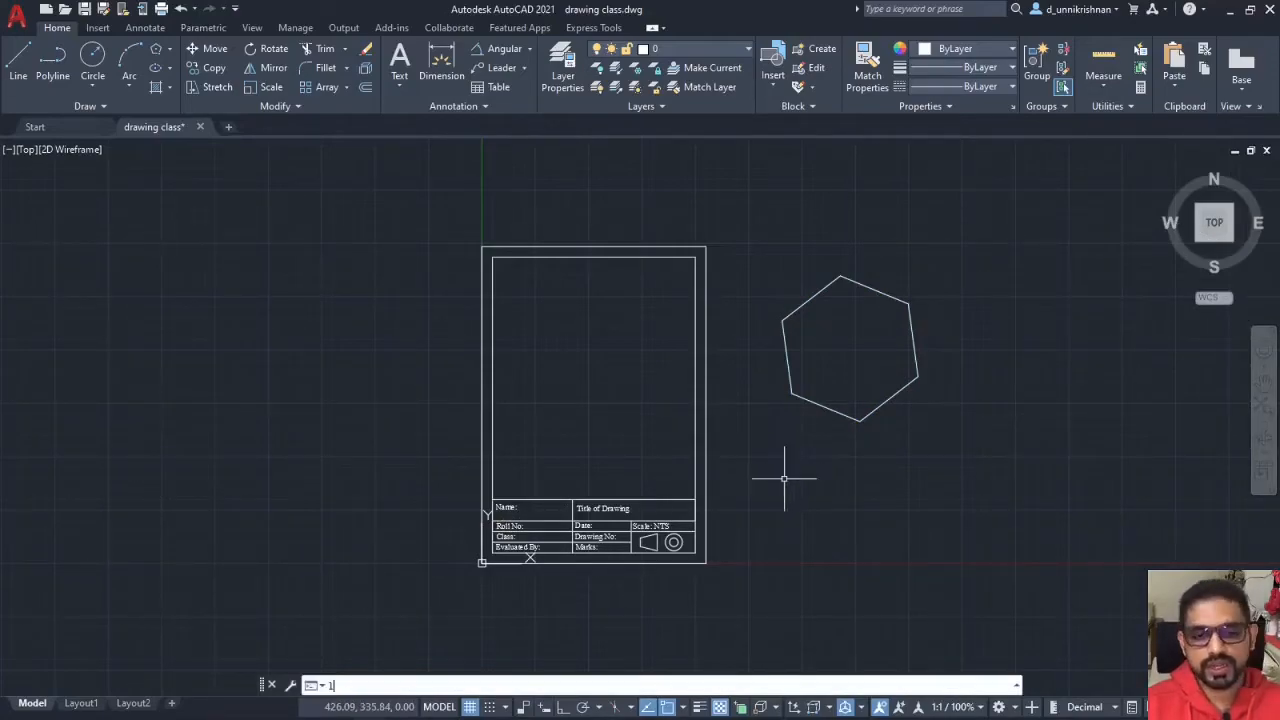
{"action": "key", "text": "Return"}
{"action": "left_click", "coordinate": [840, 277]}
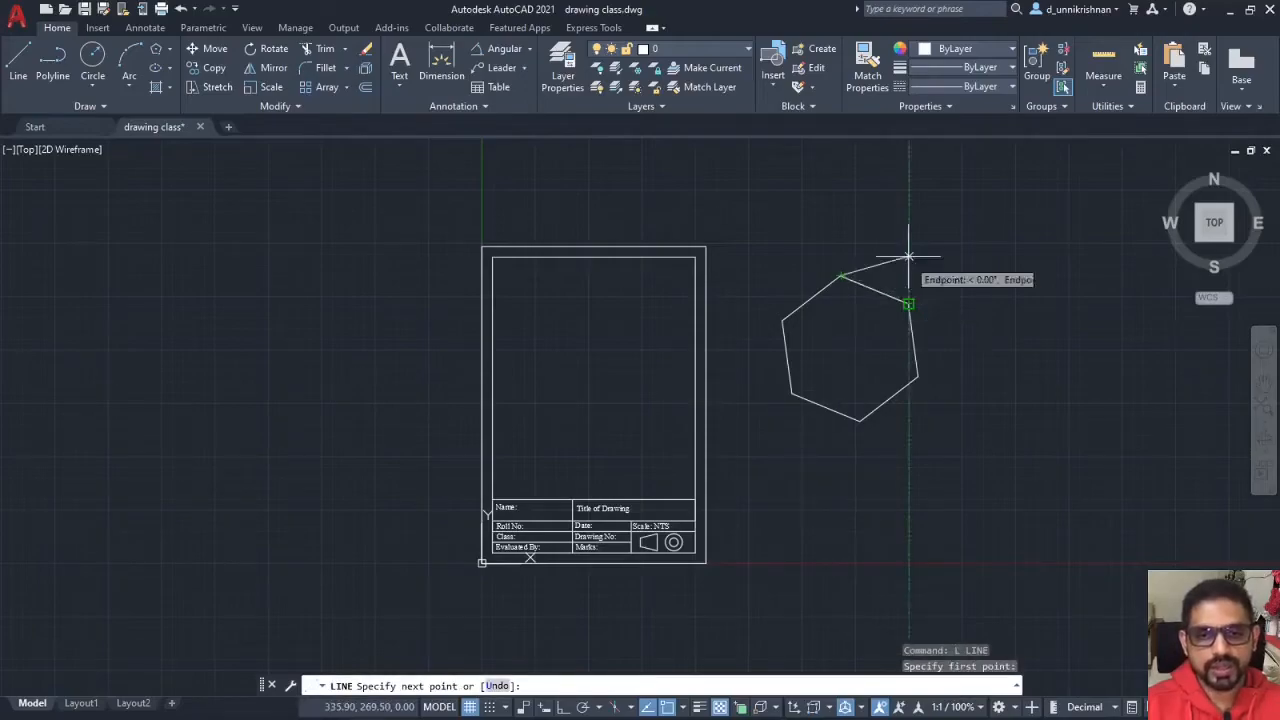
{"action": "left_click", "coordinate": [918, 188]}
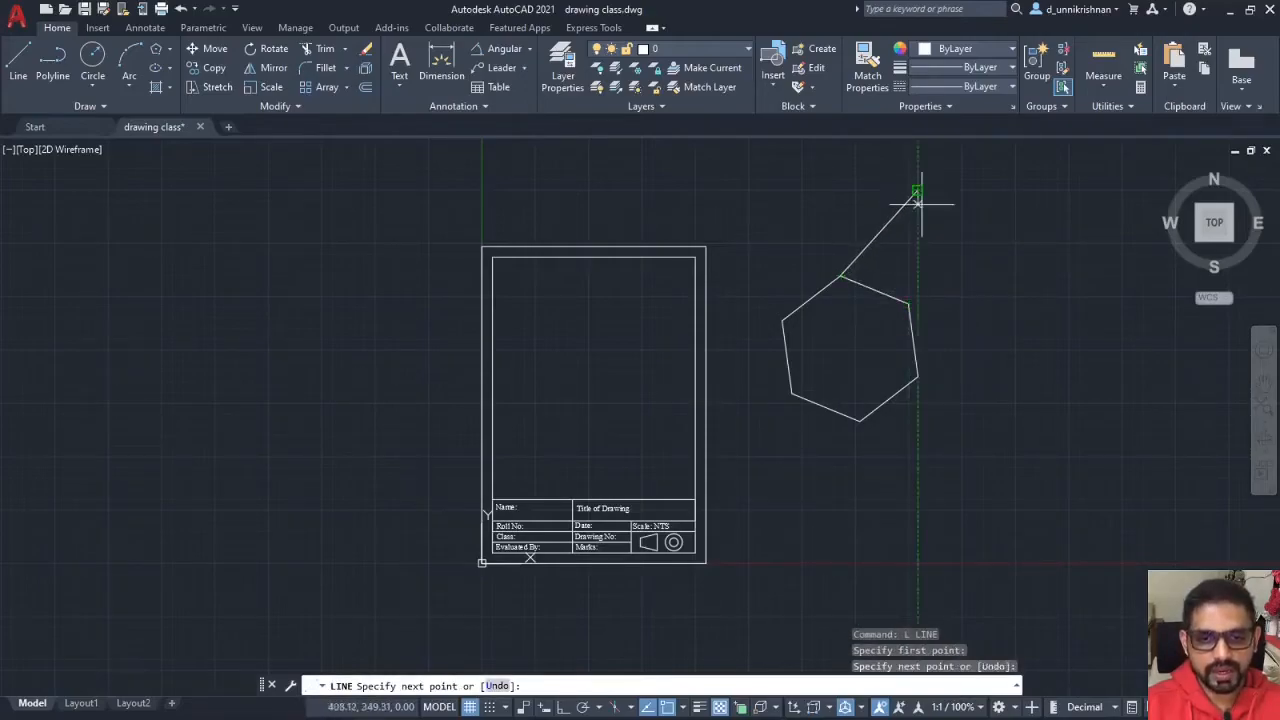
{"action": "left_click", "coordinate": [908, 303]}
{"action": "key", "text": "Escape"}
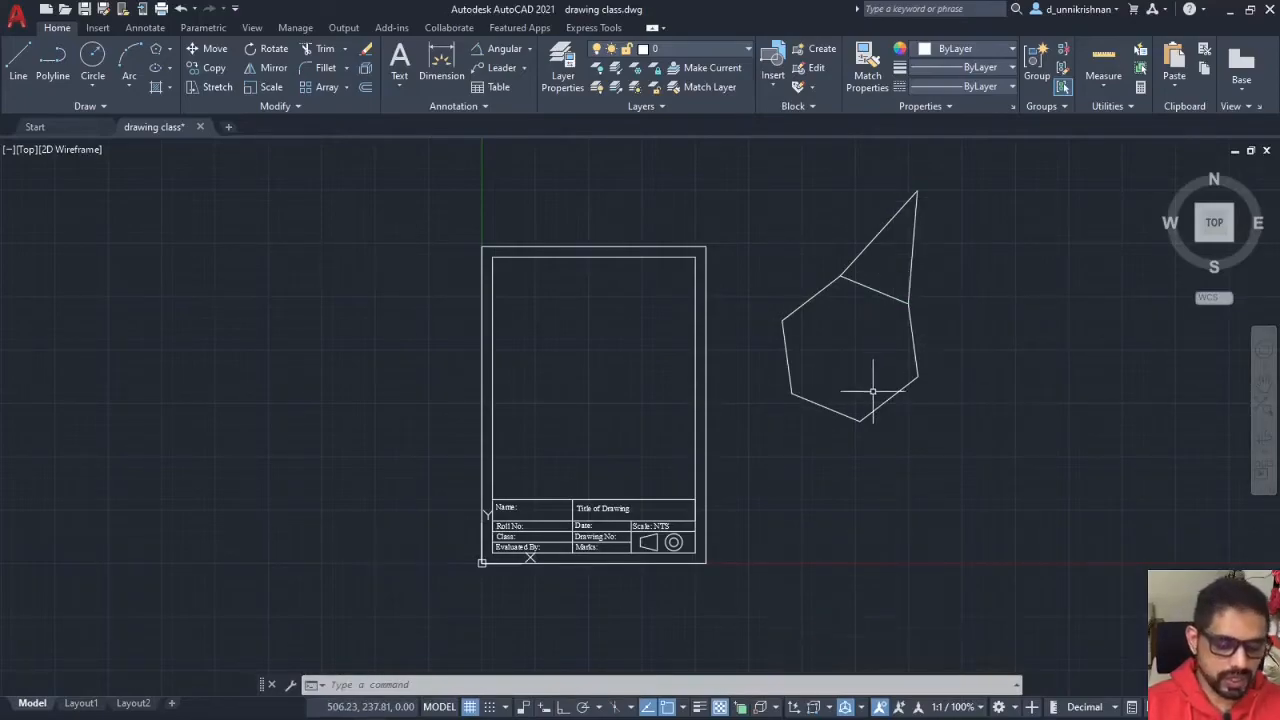
Rotate the hexagon and the two attached triangle lines together by 90° about the hexagon's topmost vertex, and undo the rotation.
{"action": "type", "text": "rotate"}
{"action": "key", "text": "Return"}
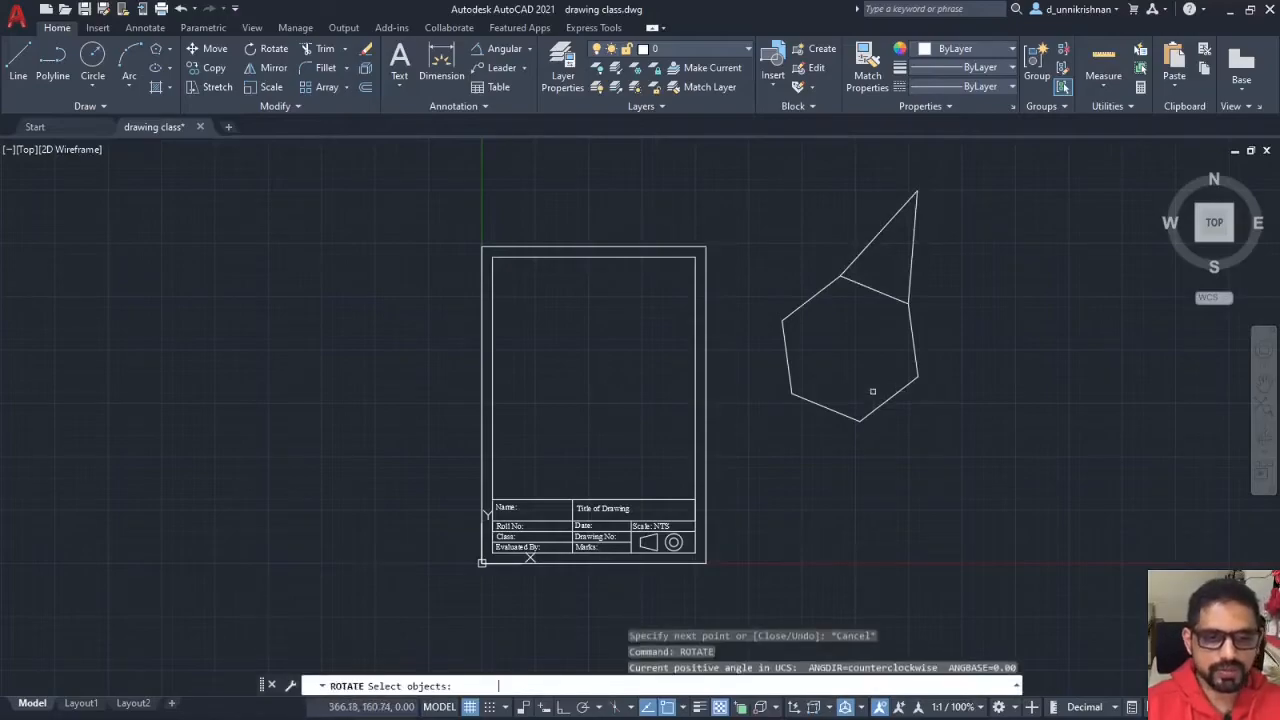
{"action": "left_click", "coordinate": [915, 348]}
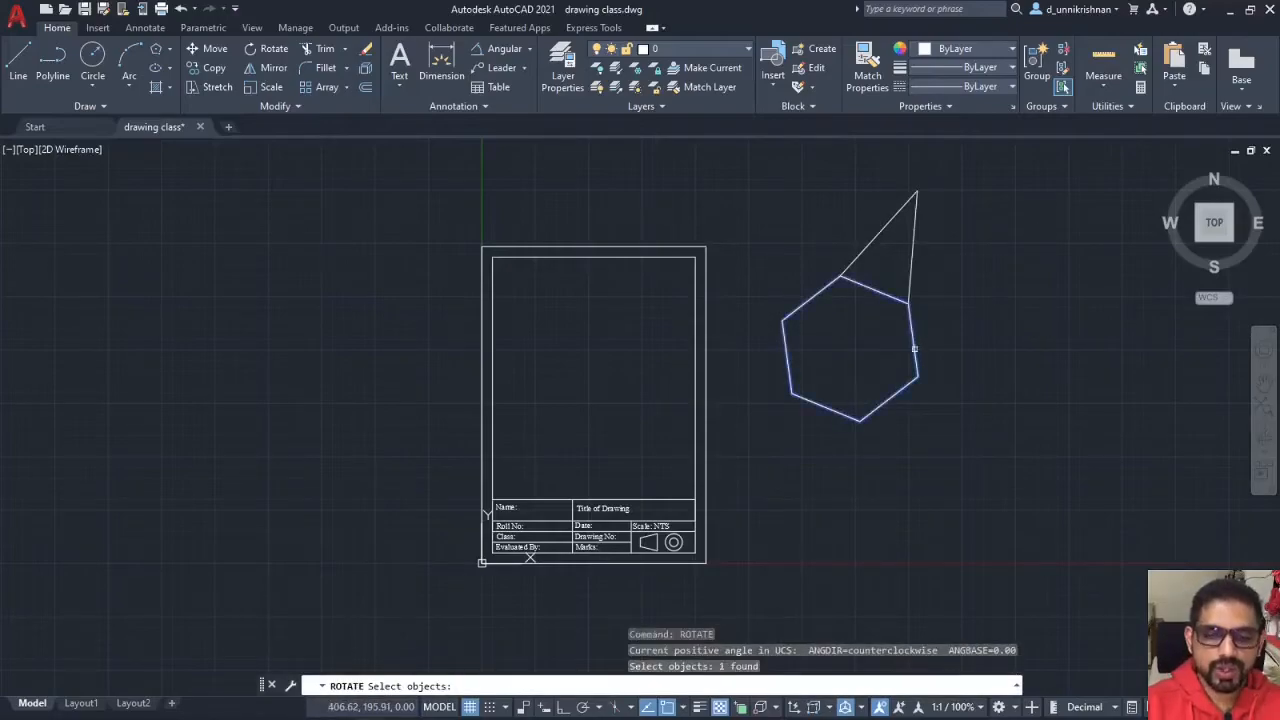
{"action": "left_click", "coordinate": [911, 271]}
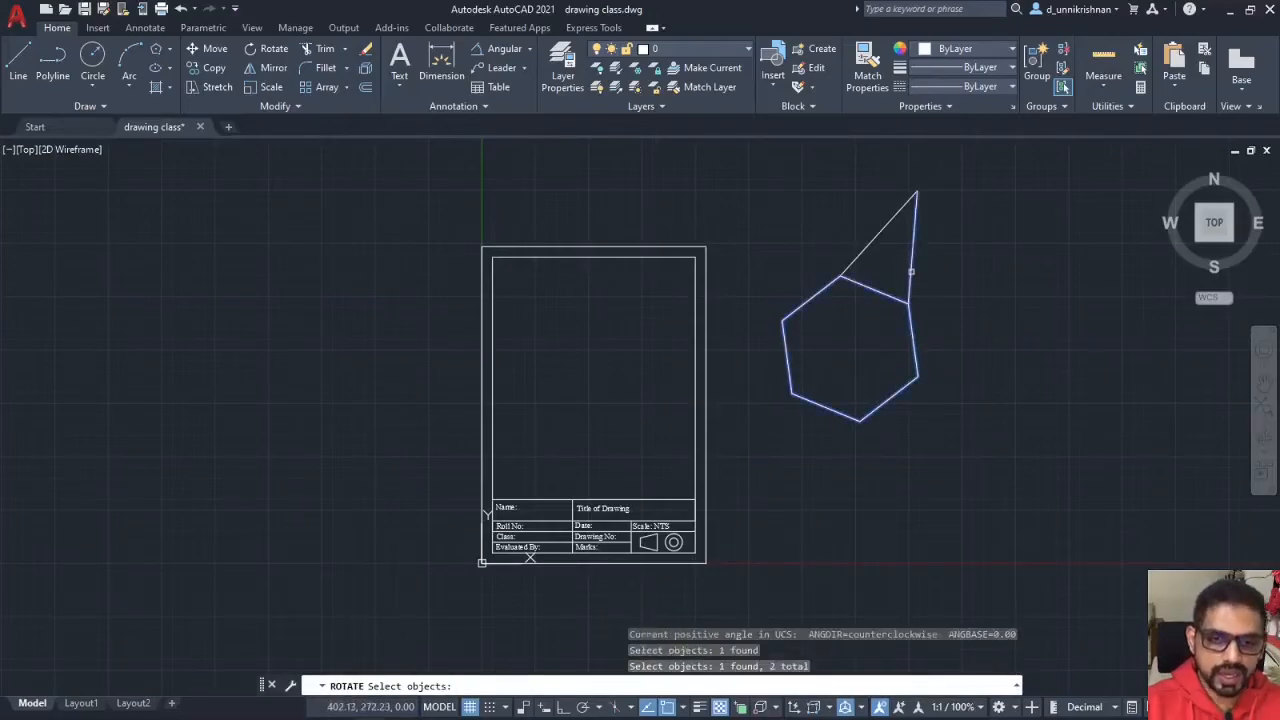
{"action": "left_click", "coordinate": [864, 248]}
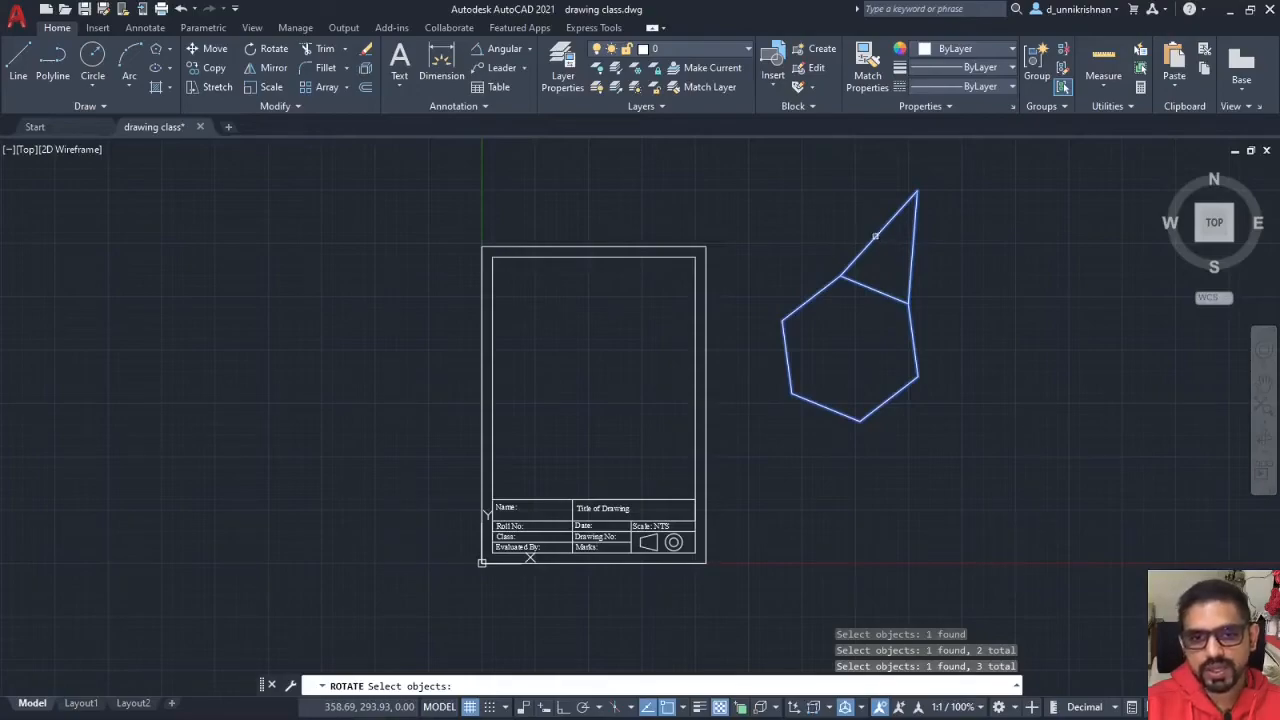
{"action": "left_click", "coordinate": [875, 238], "text": "shift"}
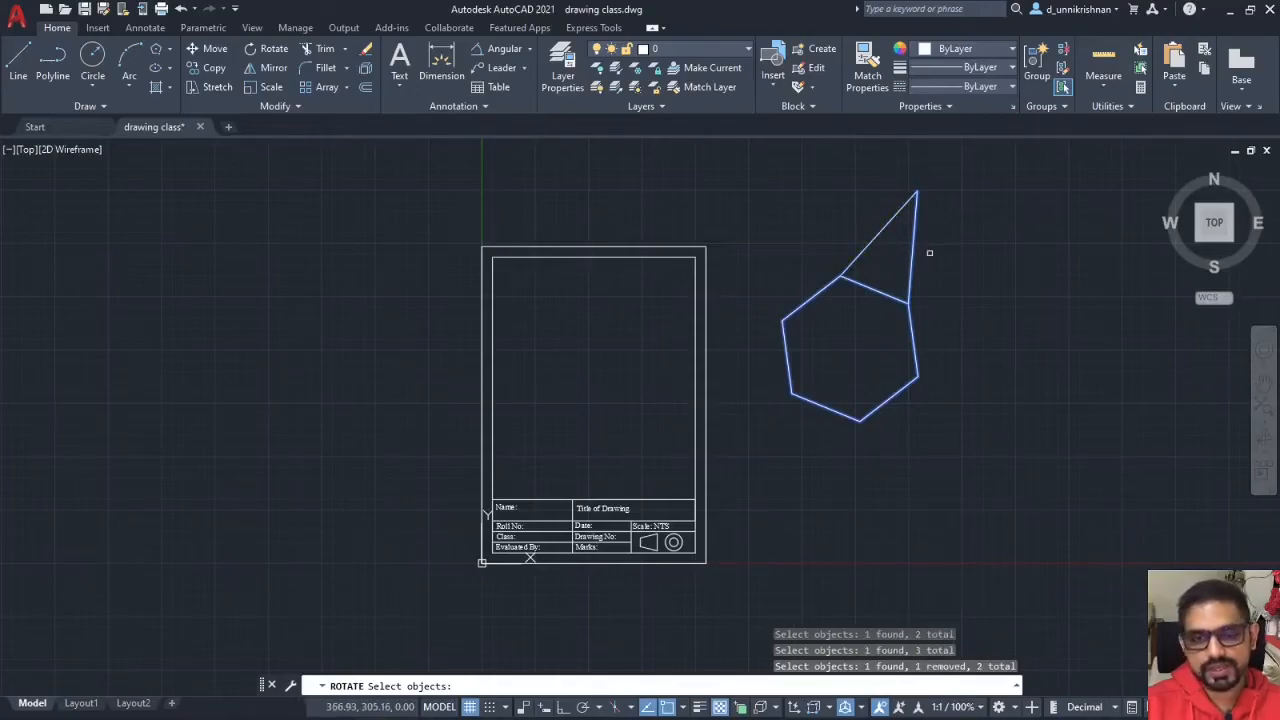
{"action": "left_click", "coordinate": [868, 247]}
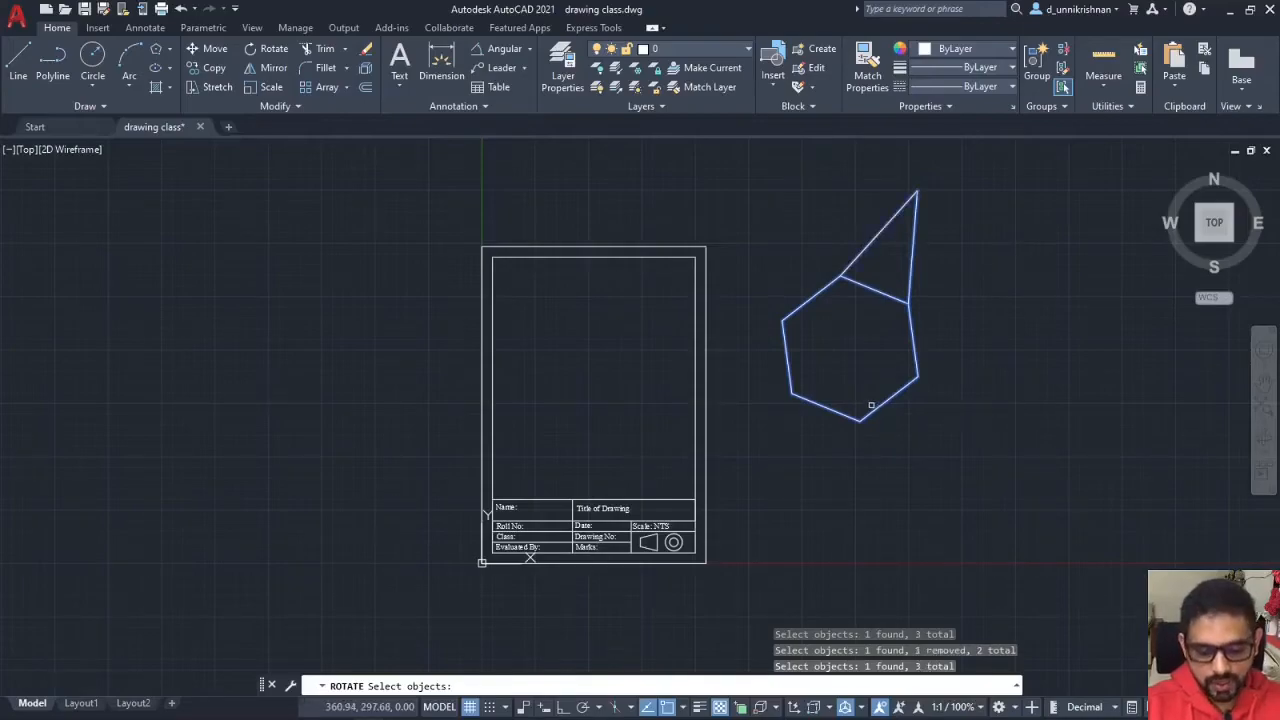
{"action": "key", "text": "Return"}
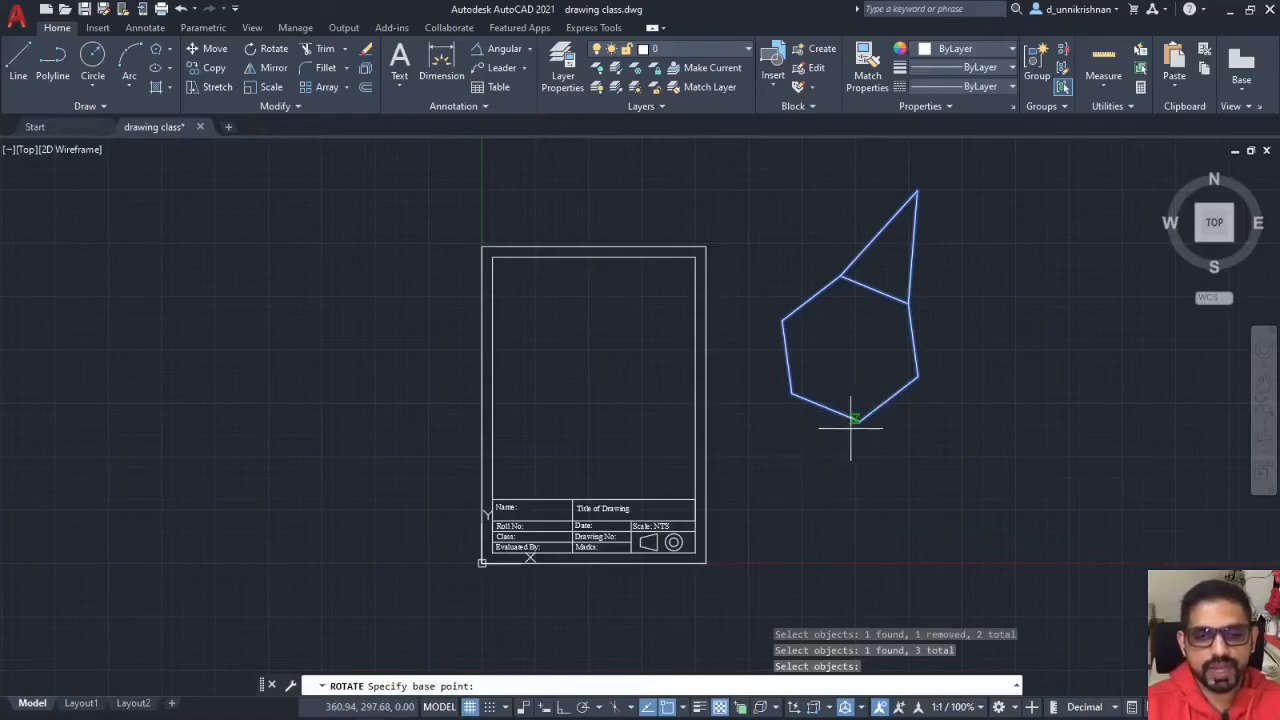
{"action": "left_click", "coordinate": [840, 276]}
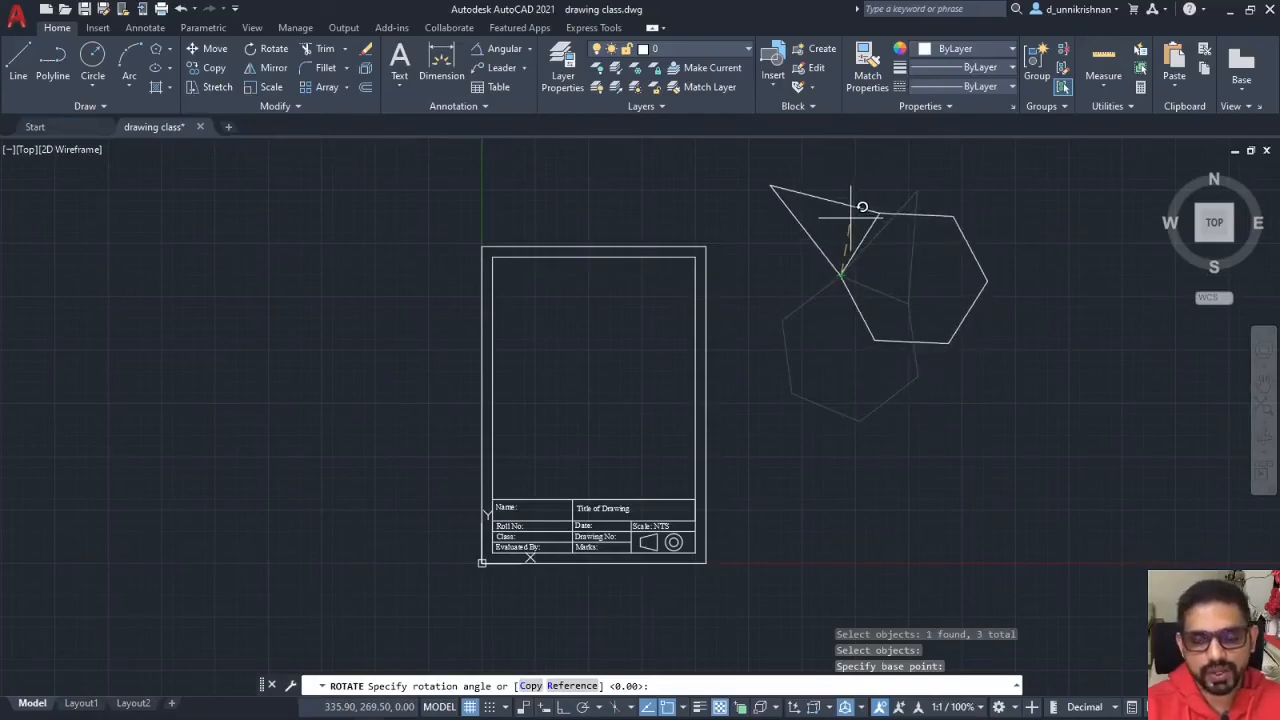
{"action": "type", "text": "90"}
{"action": "key", "text": "Return"}
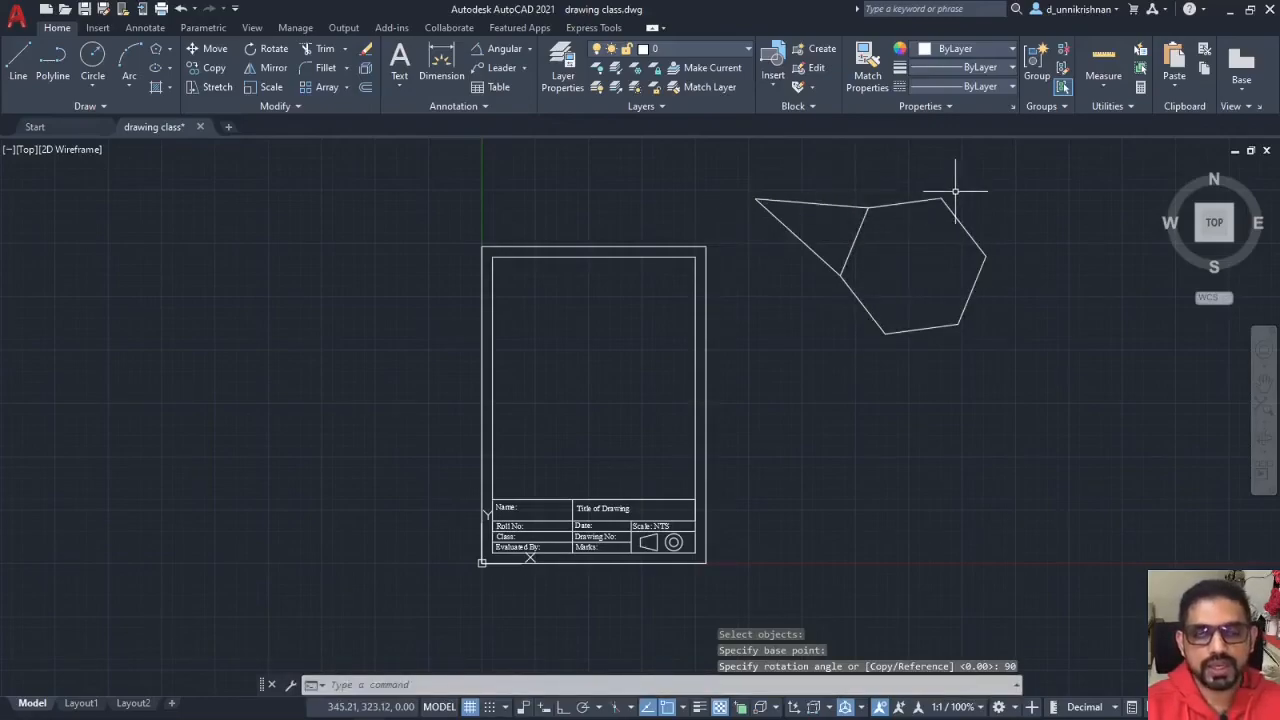
{"action": "key", "text": "ctrl+z"}
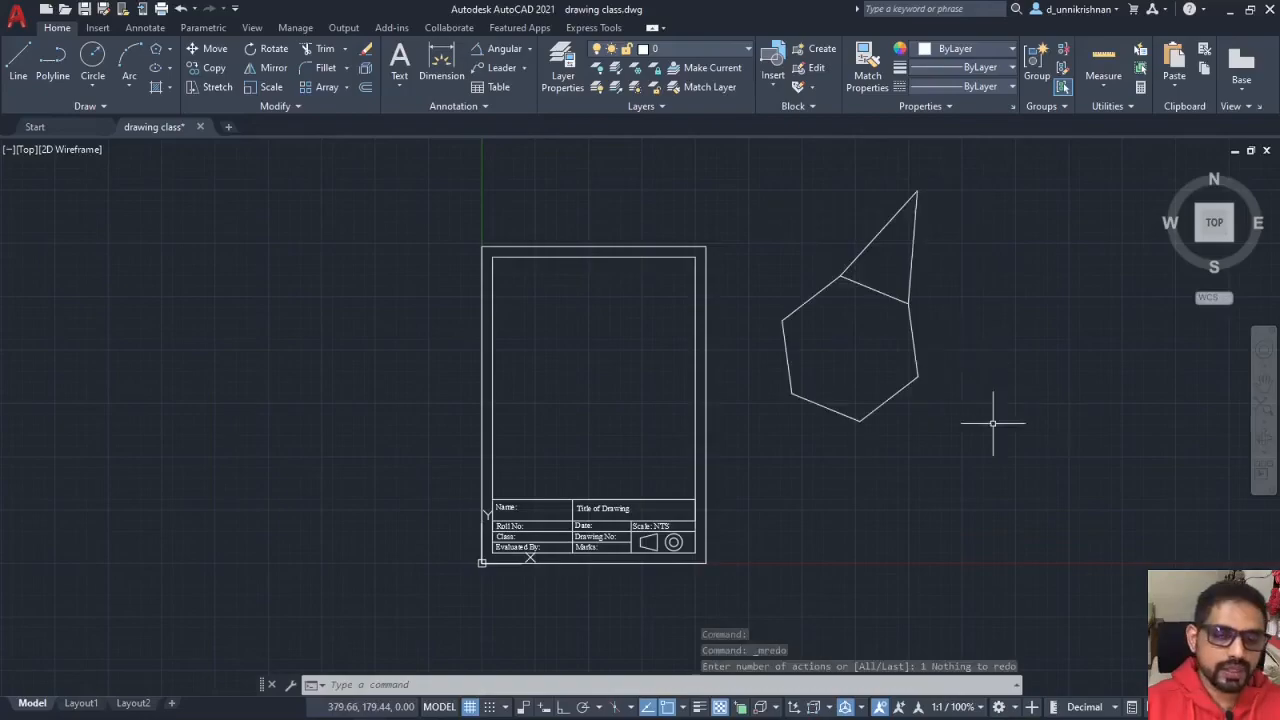